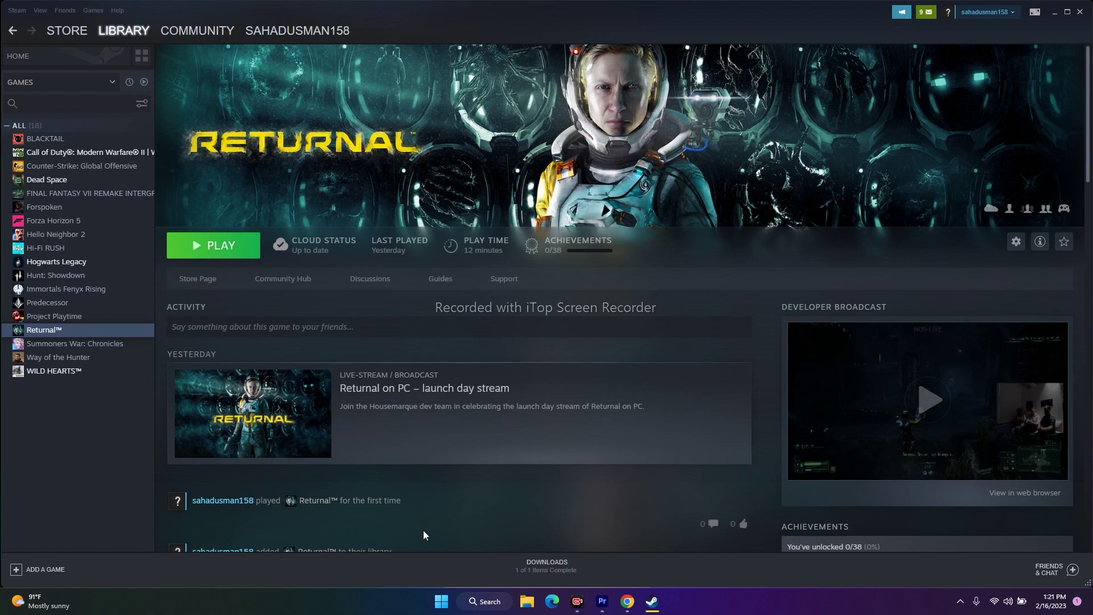
Step: Bring up the Start menu's power options and back out without restarting
{"action": "left_click", "coordinate": [440, 606]}
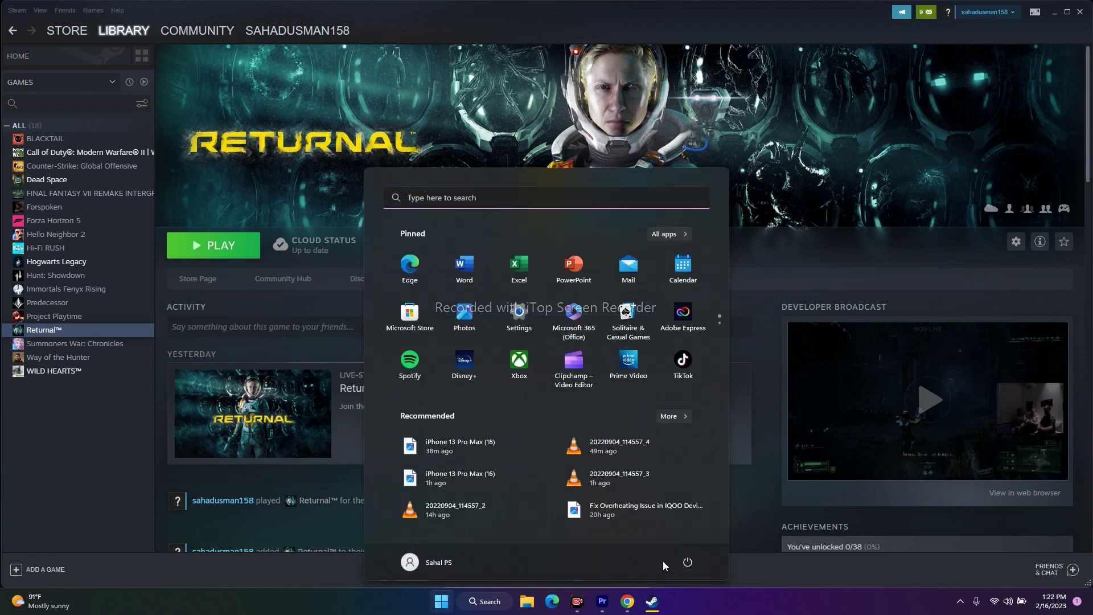
{"action": "left_click", "coordinate": [685, 562]}
{"action": "left_click", "coordinate": [683, 539]}
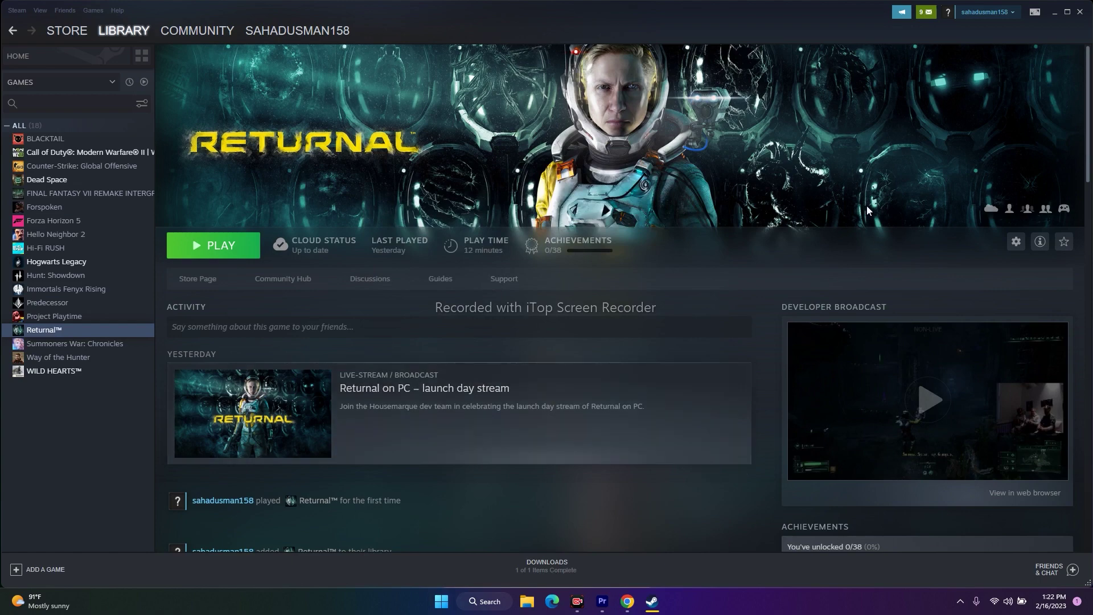
Step: Go to Settings > System > Sound and view the Speakers (Realtek(R) Audio) output properties
{"action": "left_click", "coordinate": [1050, 10]}
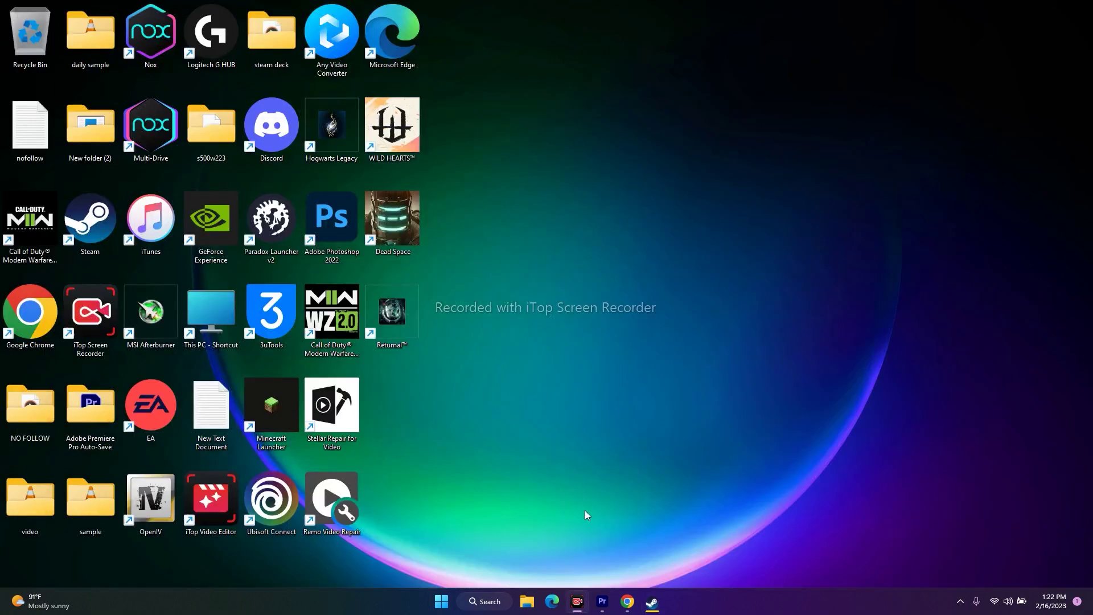
{"action": "left_click", "coordinate": [492, 600]}
{"action": "left_click", "coordinate": [394, 359]}
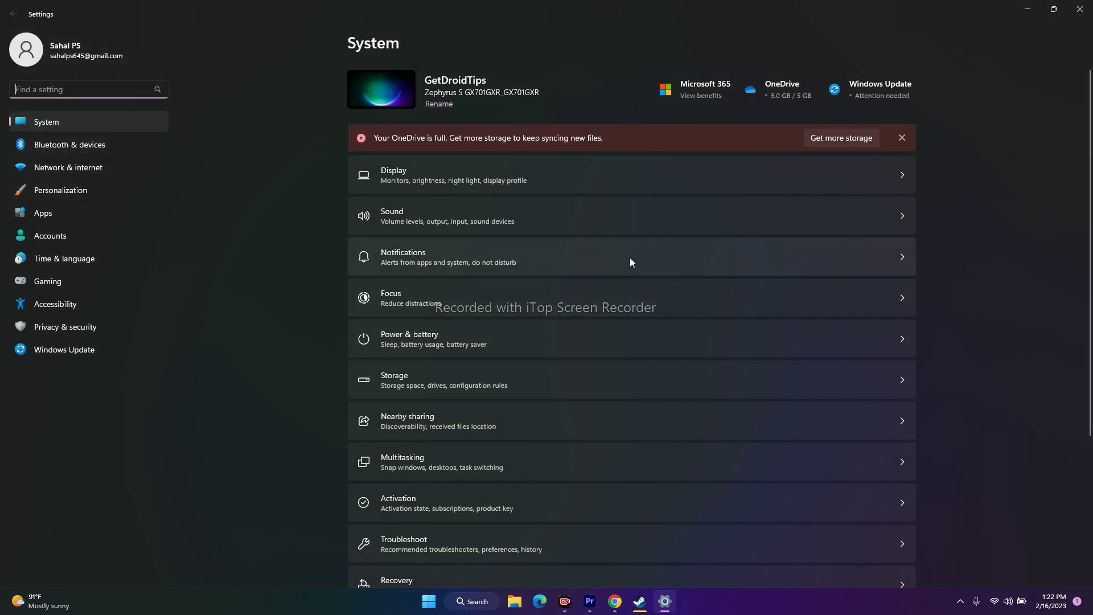
{"action": "left_click", "coordinate": [496, 217]}
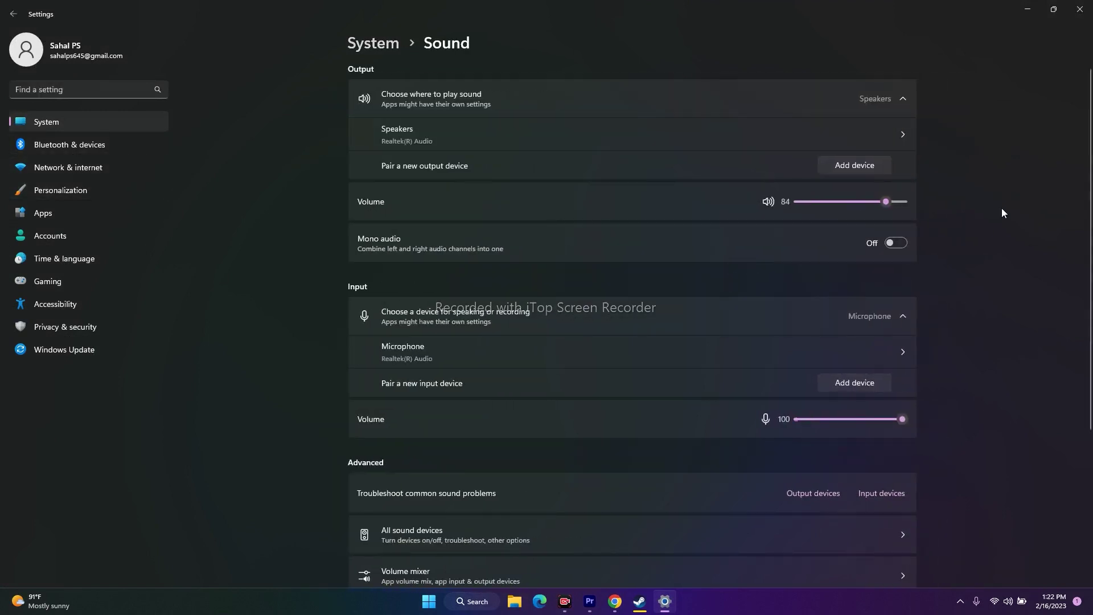
{"action": "scroll", "coordinate": [1001, 261], "scroll_direction": "down", "scroll_amount": 2}
{"action": "scroll", "coordinate": [828, 335], "scroll_direction": "up", "scroll_amount": 2}
{"action": "left_click", "coordinate": [456, 137]}
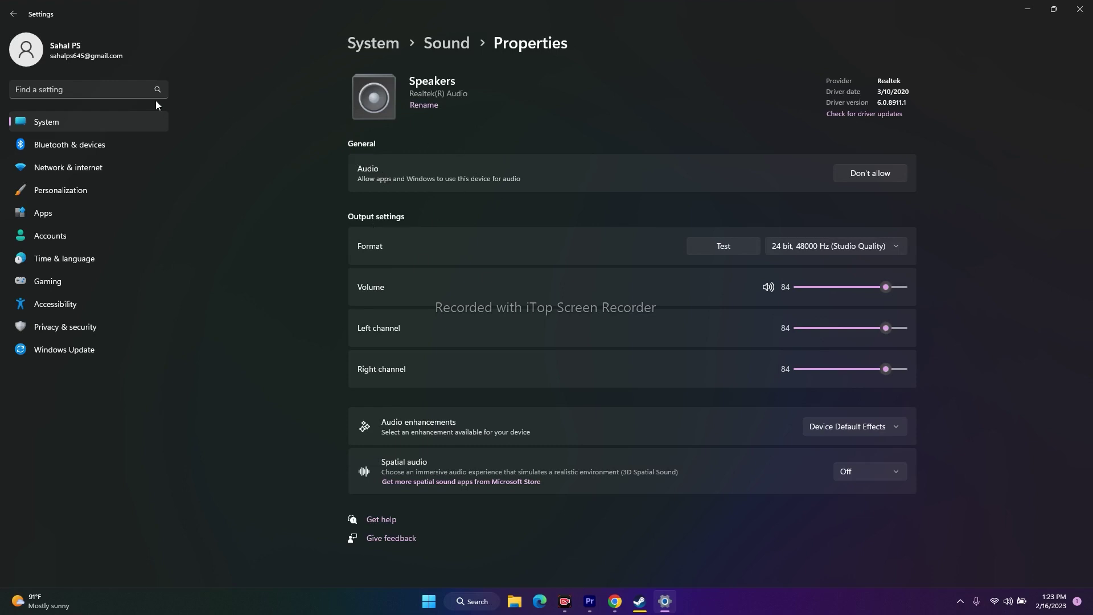
Step: Go back from the Speakers properties to the Sound page and close Settings
{"action": "left_click", "coordinate": [14, 13]}
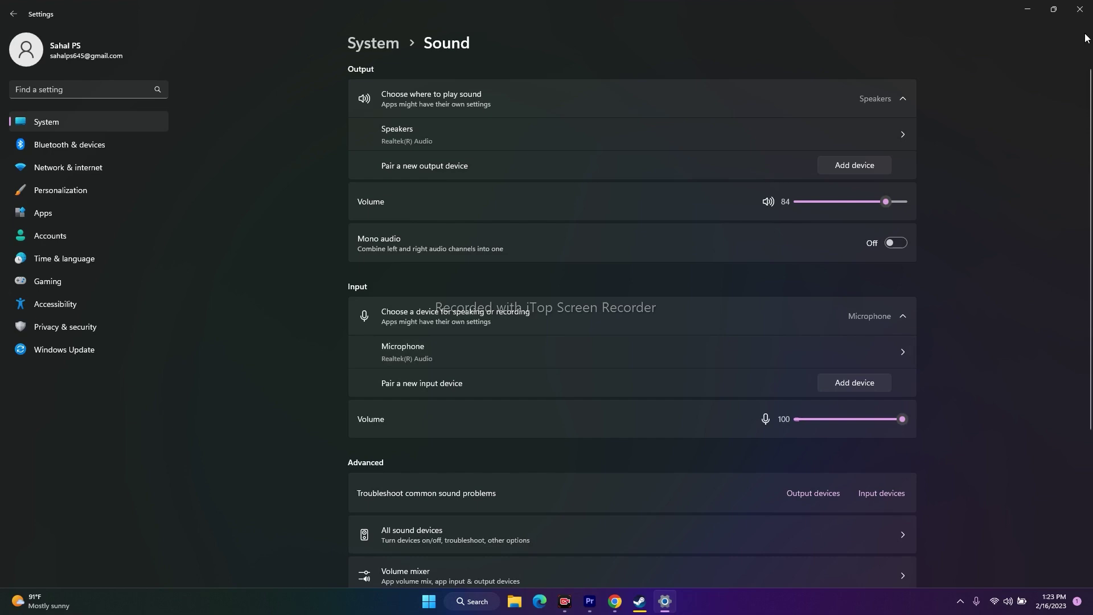
{"action": "left_click", "coordinate": [1080, 9]}
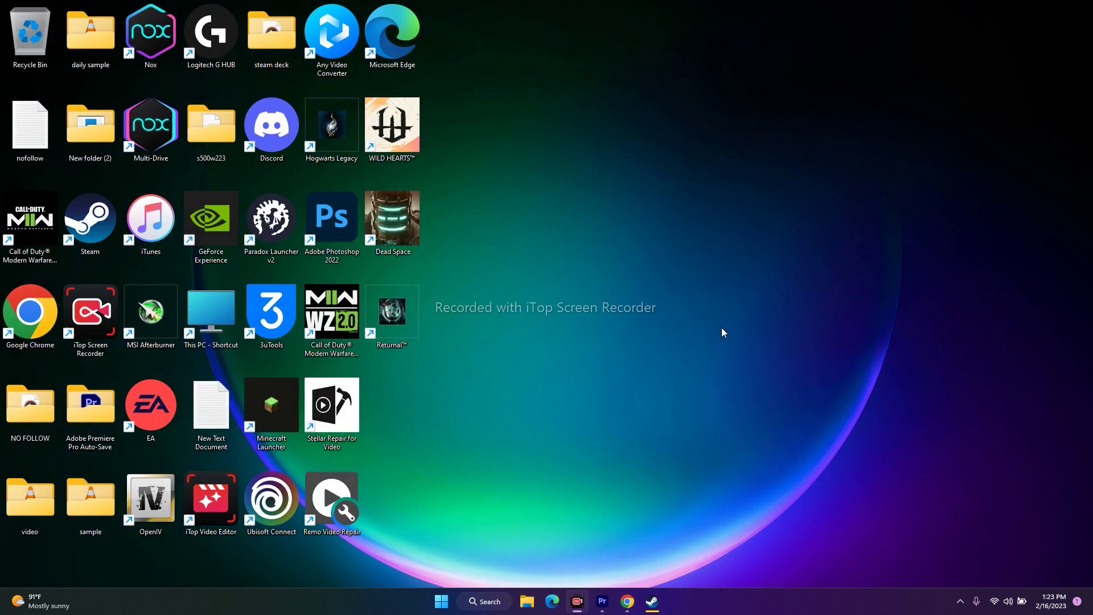
Step: Find Control Panel via search and bring up the Speakers properties from the Sound dialog
{"action": "left_click", "coordinate": [484, 602]}
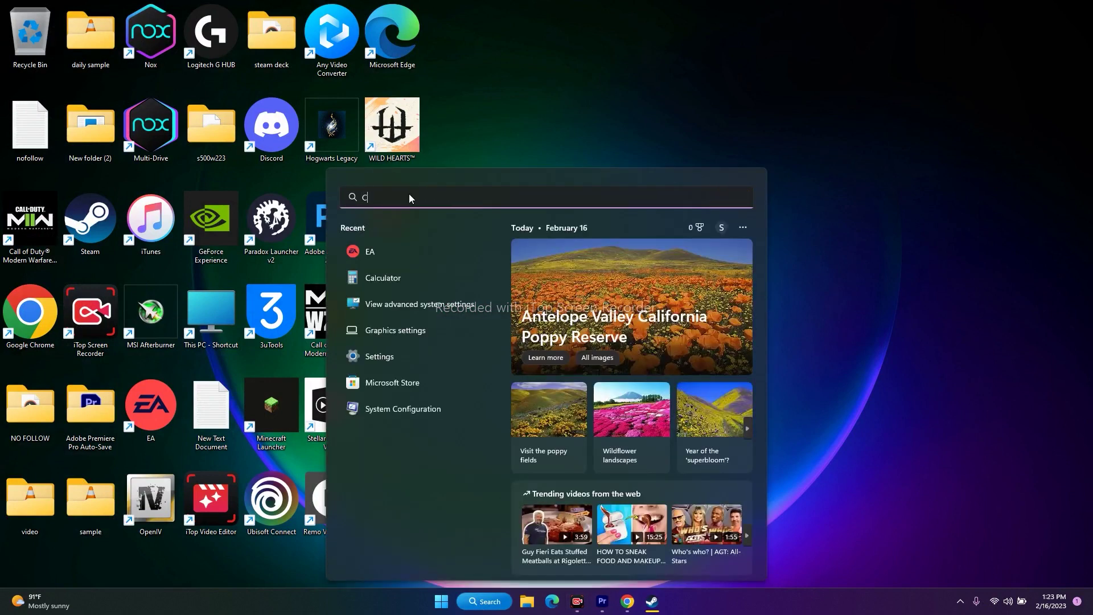
{"action": "type", "text": "CONTR"}
{"action": "left_click", "coordinate": [467, 275]}
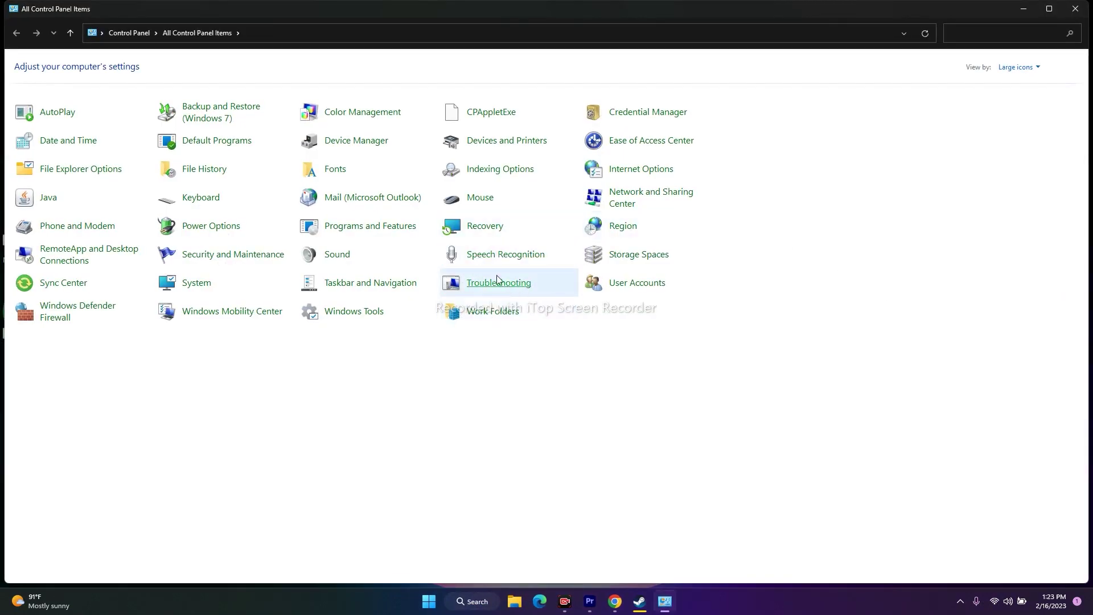
{"action": "left_click", "coordinate": [333, 255]}
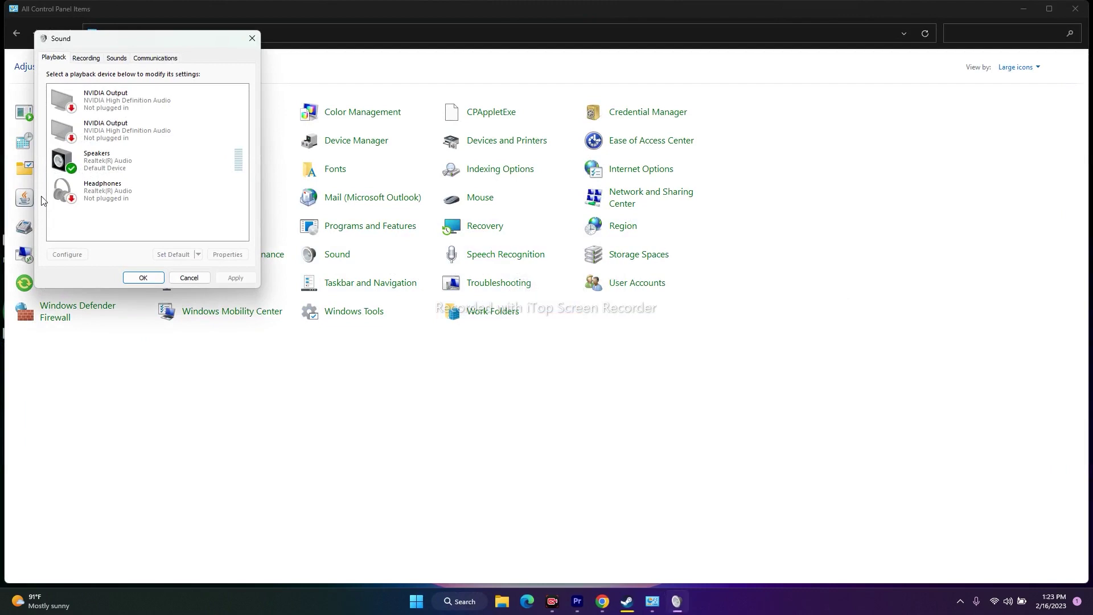
{"action": "left_click", "coordinate": [99, 167]}
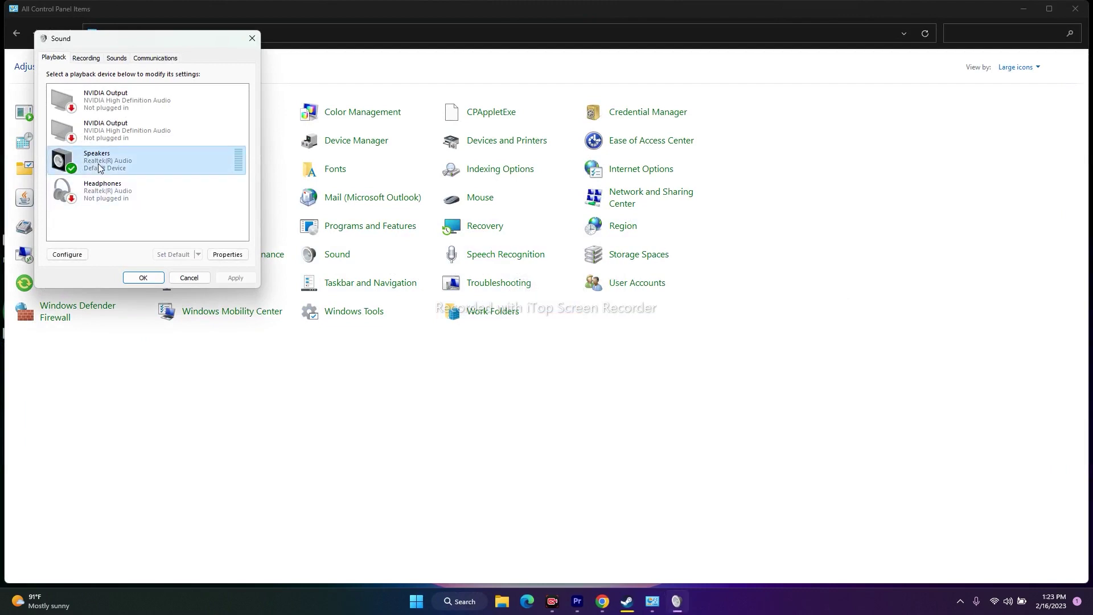
{"action": "right_click", "coordinate": [100, 167]}
{"action": "left_click", "coordinate": [140, 257]}
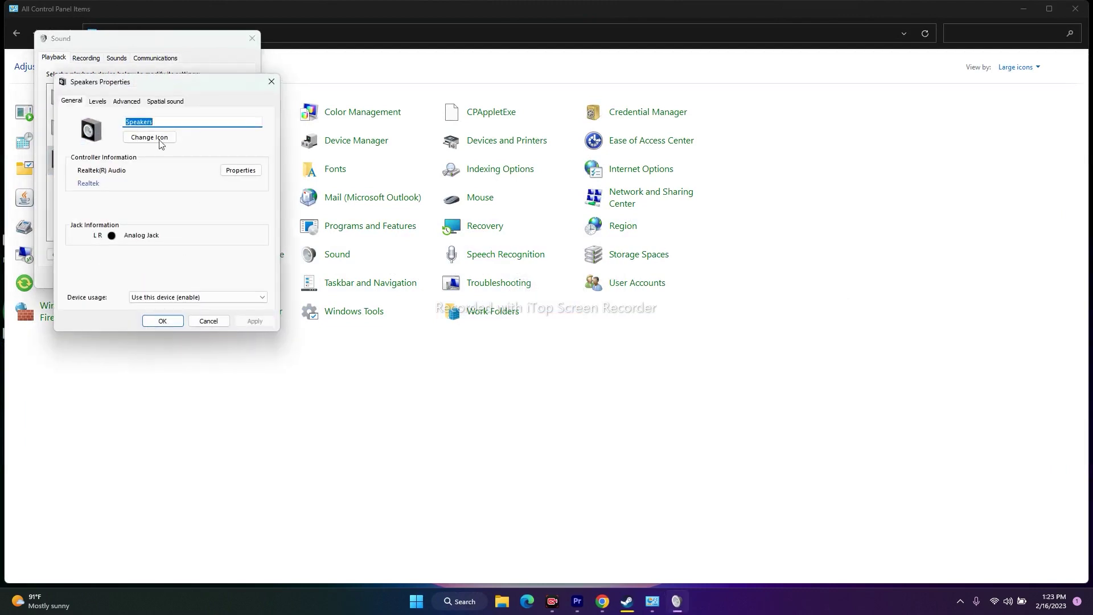
Step: Check the Advanced default format and keep 24 bit, 48000 Hz (Studio Quality)
{"action": "left_click", "coordinate": [101, 102]}
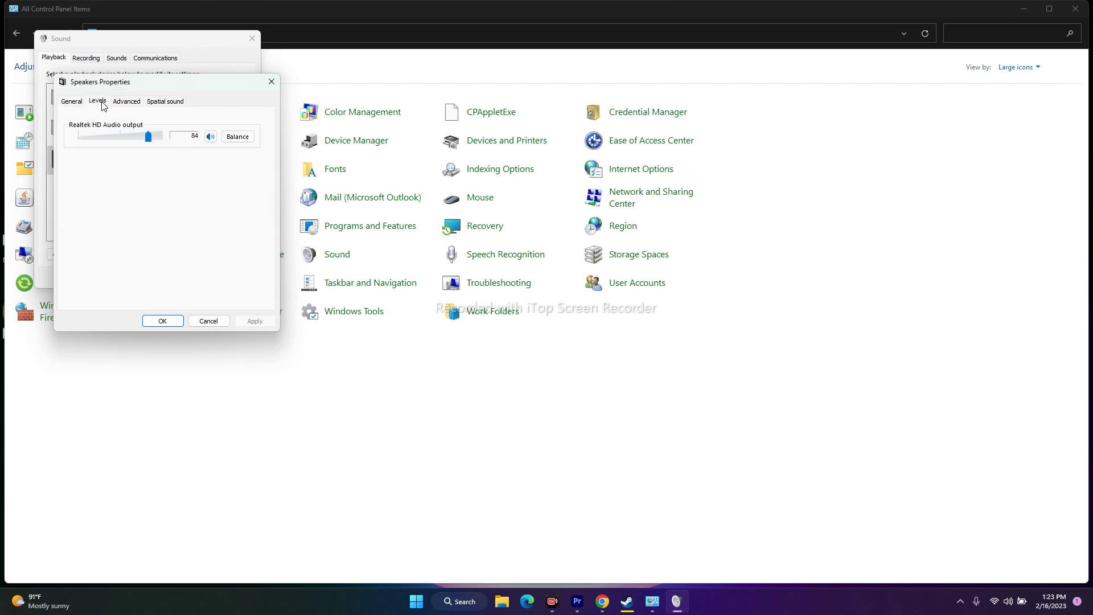
{"action": "left_click", "coordinate": [127, 101]}
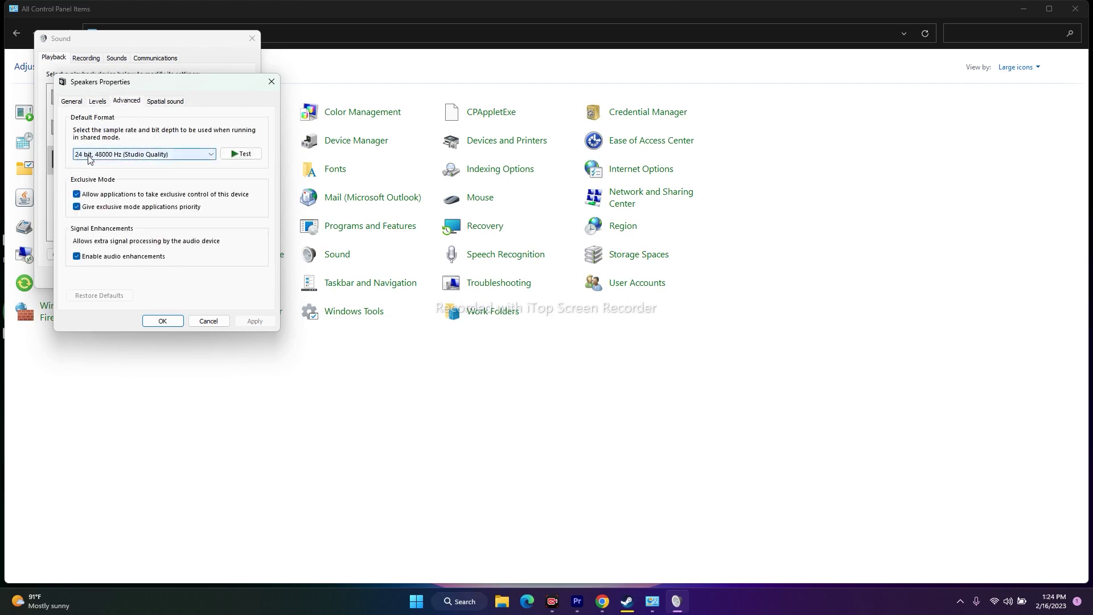
{"action": "left_click", "coordinate": [111, 155]}
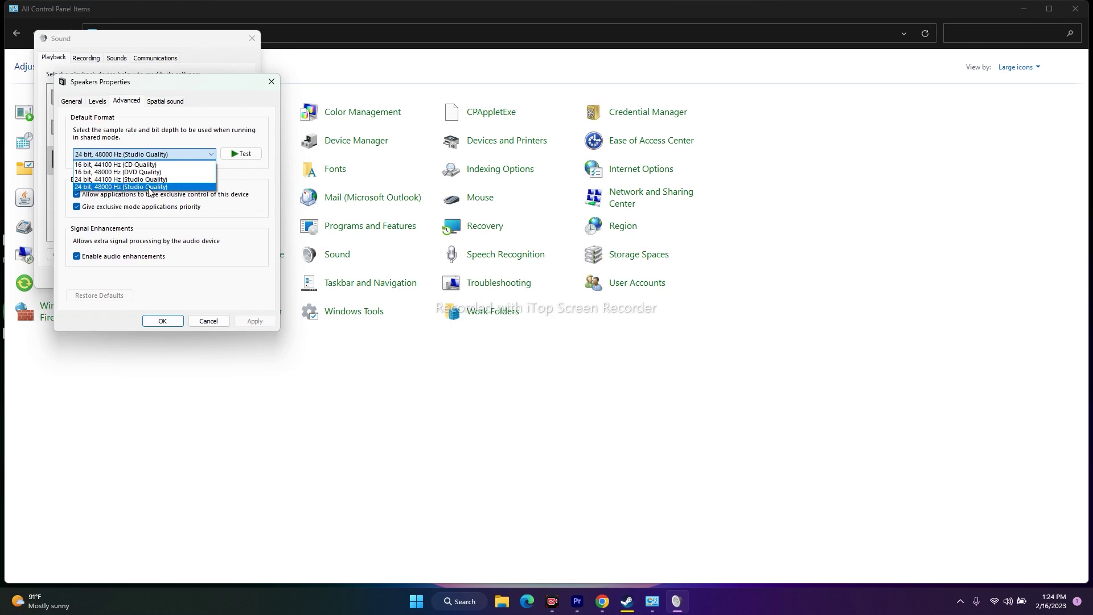
{"action": "left_click", "coordinate": [111, 188]}
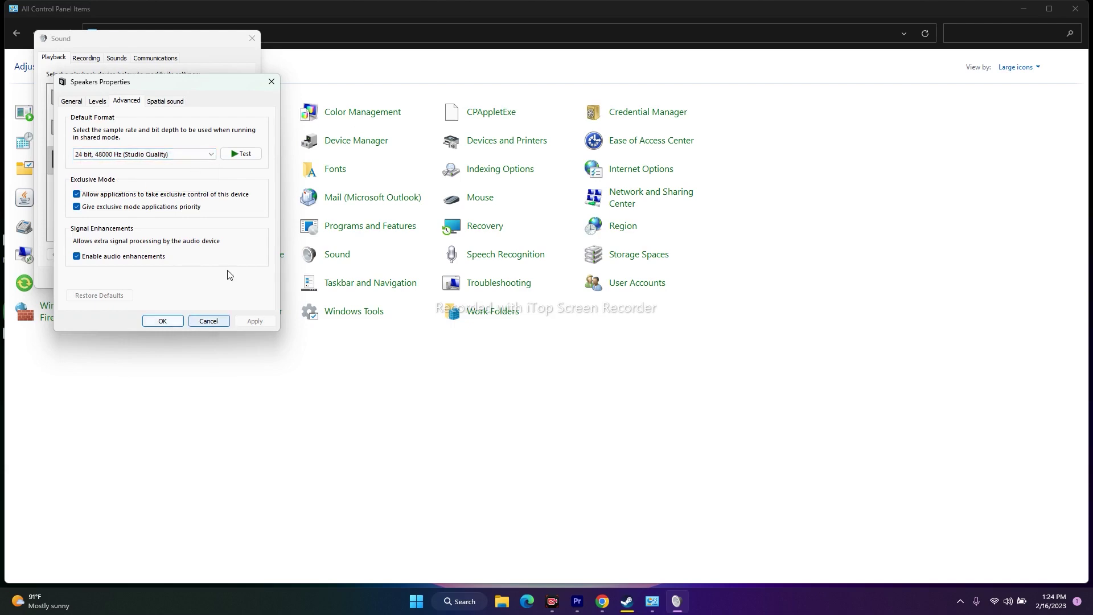
{"action": "left_click", "coordinate": [271, 81]}
Step: Close the Sound dialog and Control Panel, and restore Steam's Returnal page
{"action": "left_click", "coordinate": [252, 38]}
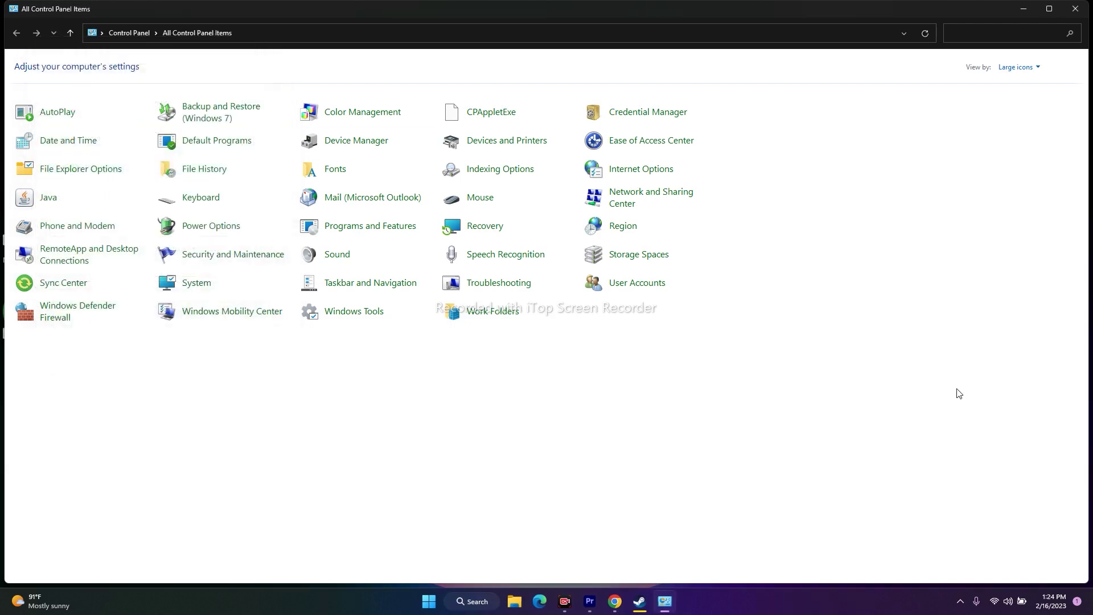
{"action": "left_click", "coordinate": [1075, 9]}
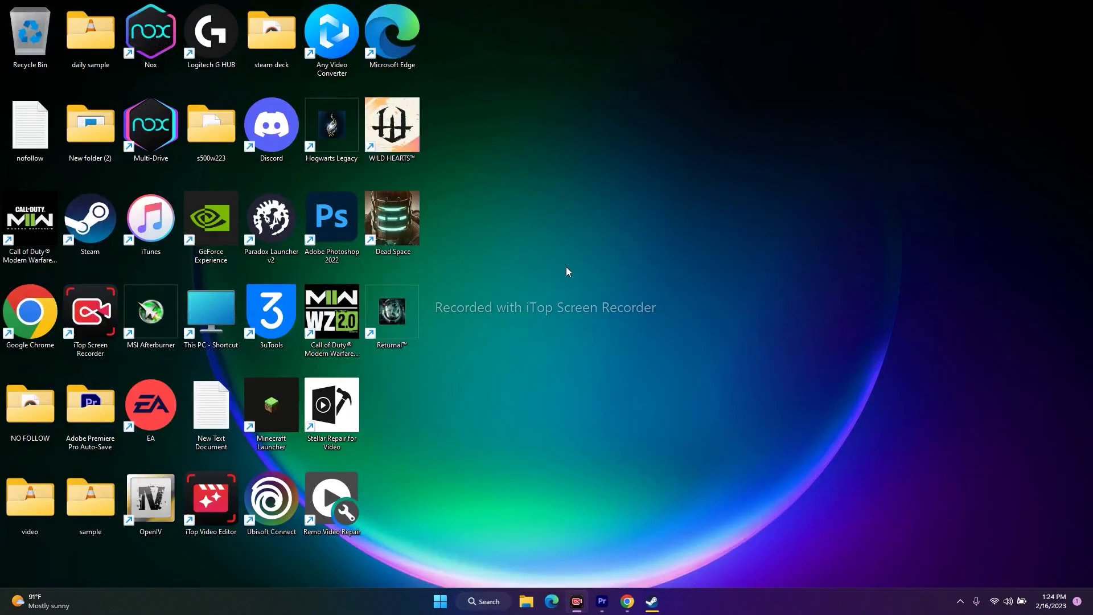
{"action": "left_click", "coordinate": [652, 600]}
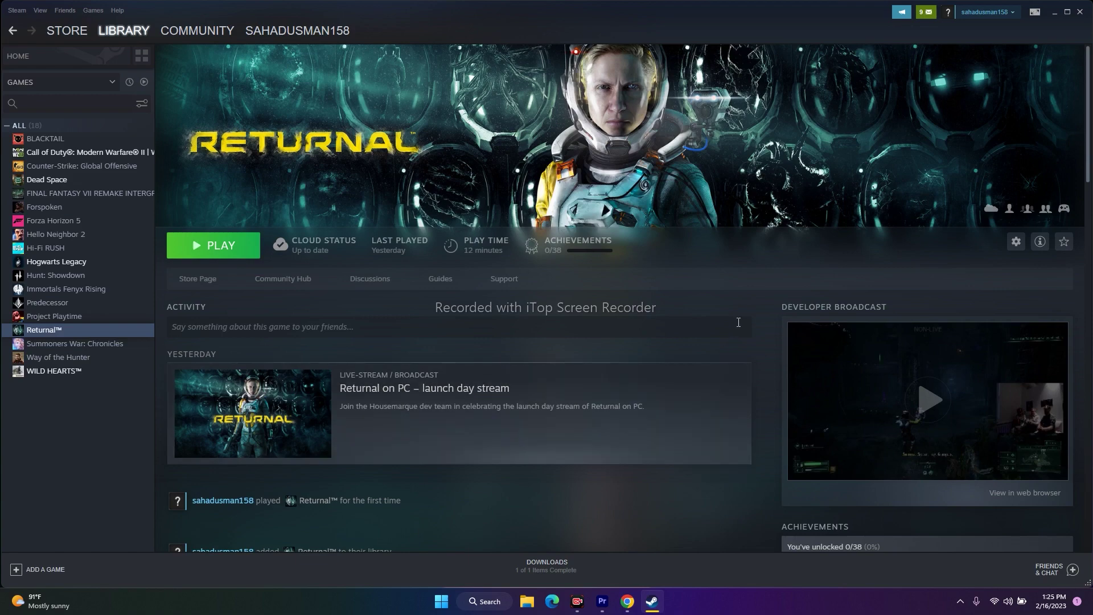
Step: Reopen Control Panel from search and bring up the Speakers properties in the Sound dialog
{"action": "left_click", "coordinate": [1054, 12]}
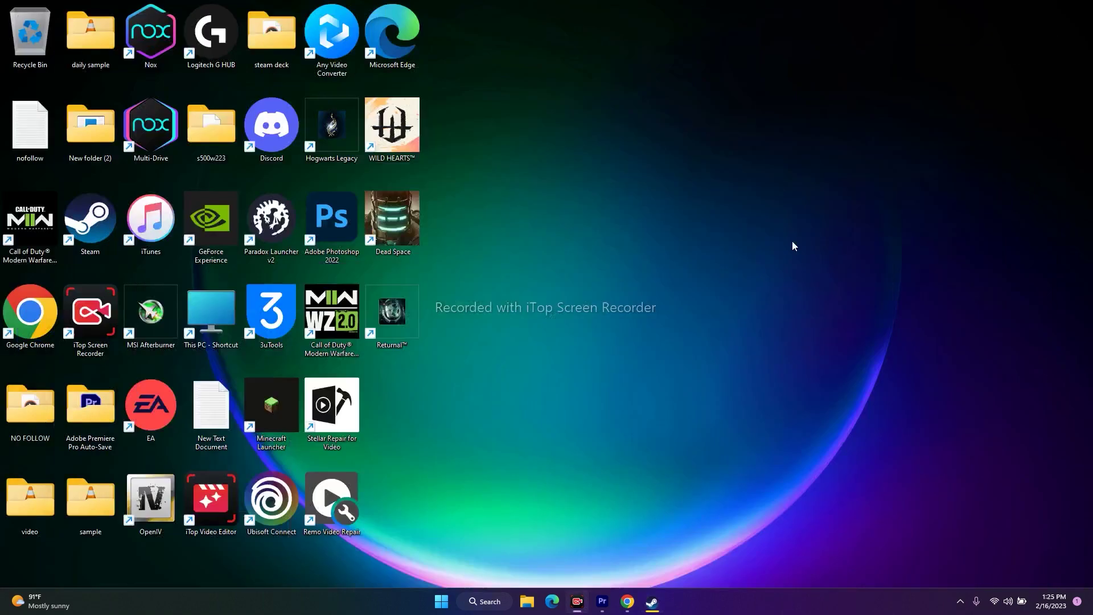
{"action": "left_click", "coordinate": [484, 601]}
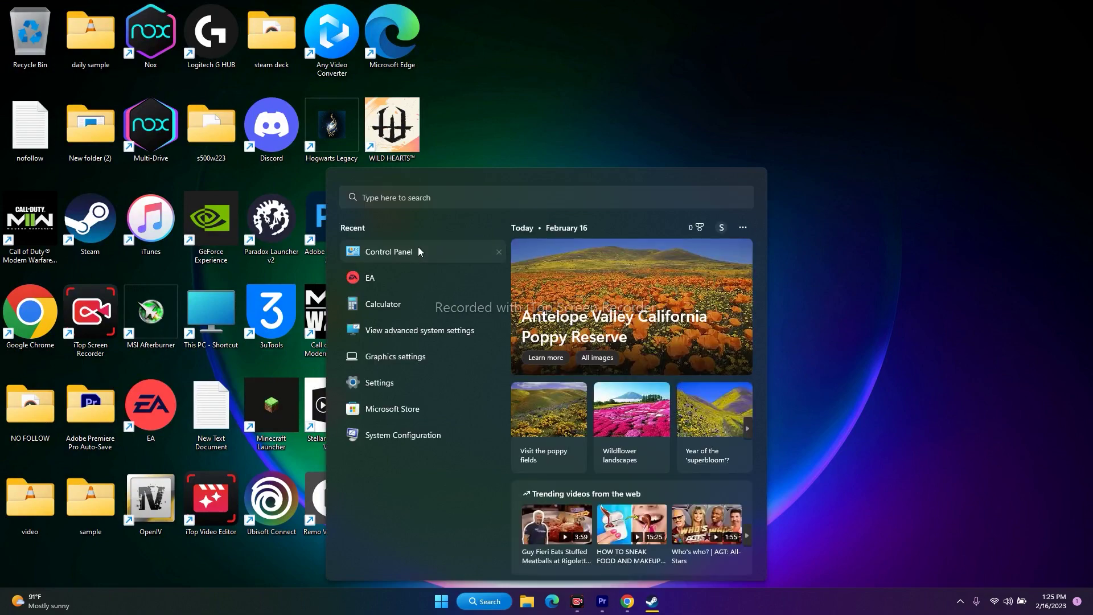
{"action": "left_click", "coordinate": [418, 248]}
{"action": "left_click", "coordinate": [334, 254]}
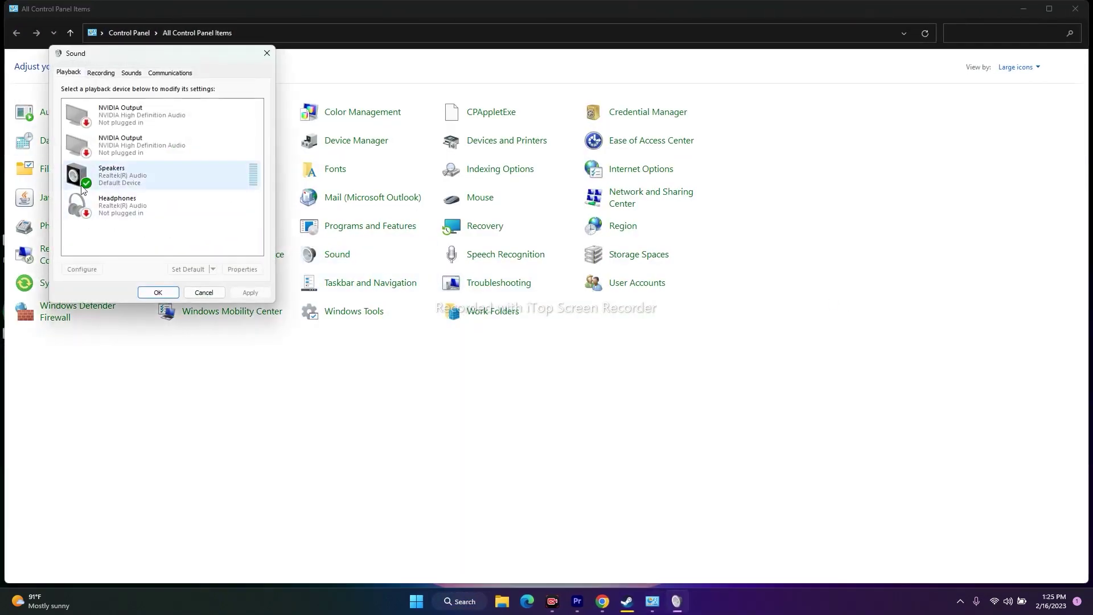
{"action": "left_click", "coordinate": [111, 181]}
{"action": "right_click", "coordinate": [109, 180]}
{"action": "left_click", "coordinate": [145, 272]}
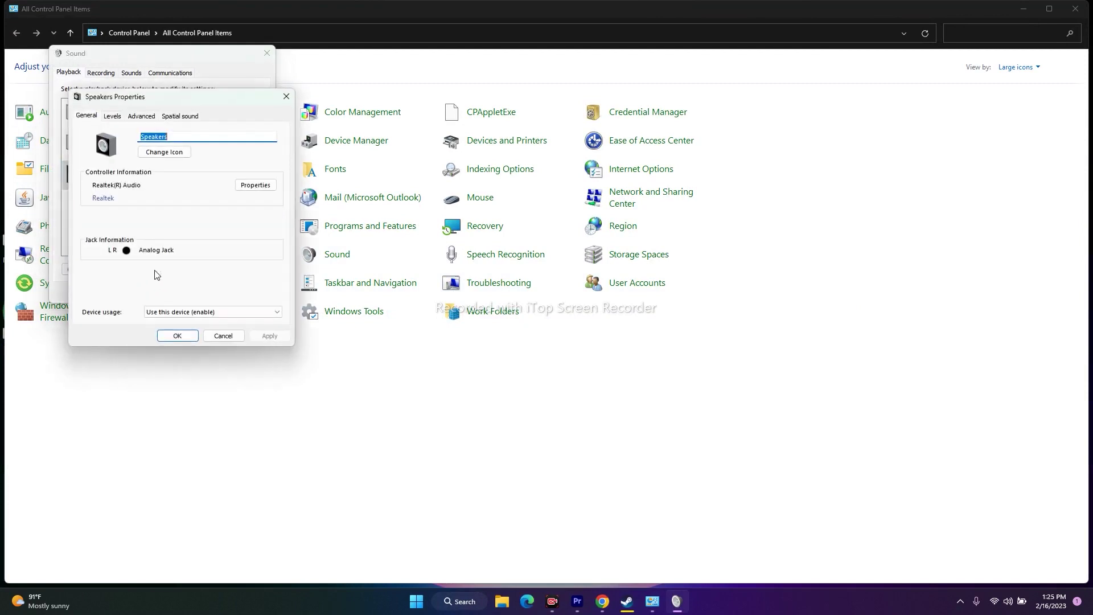
Step: Leave the Speakers spatial sound format set to Off and confirm with OK
{"action": "left_click", "coordinate": [181, 115]}
{"action": "left_click", "coordinate": [97, 172]}
{"action": "left_click", "coordinate": [102, 174]}
{"action": "left_click", "coordinate": [104, 173]}
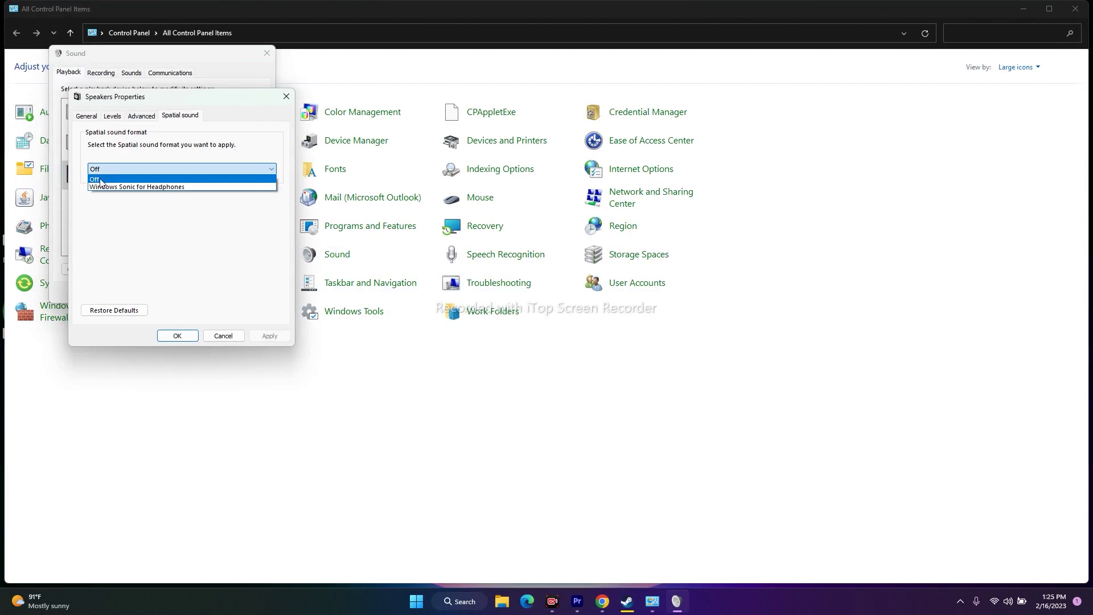
{"action": "left_click", "coordinate": [106, 180]}
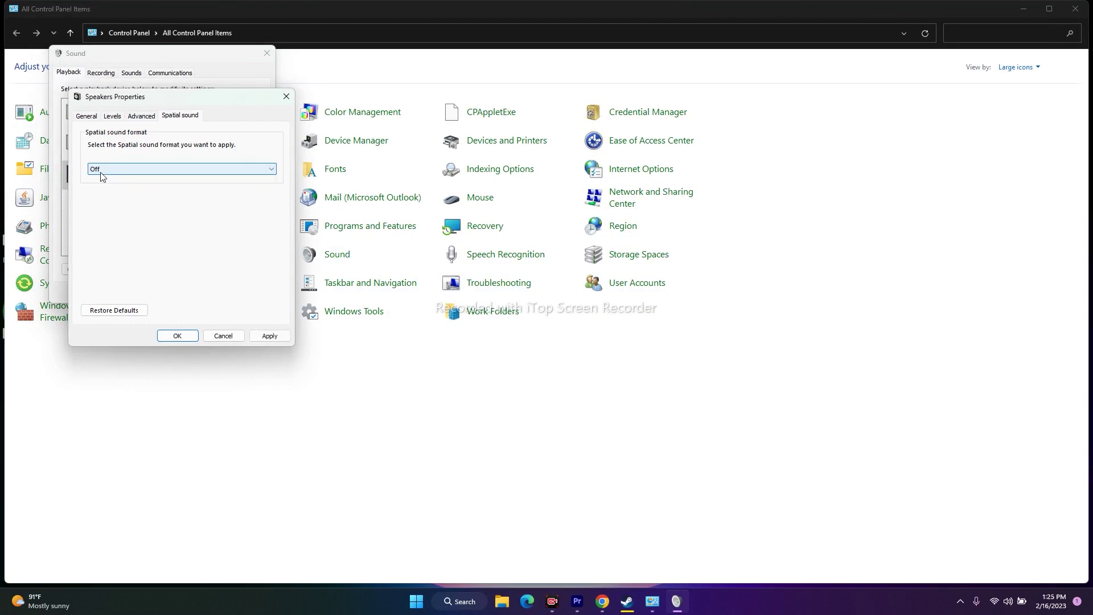
{"action": "left_click", "coordinate": [165, 336]}
Step: Close the Sound dialog and Control Panel, then minimise Steam and bring up Windows search
{"action": "left_click", "coordinate": [205, 292]}
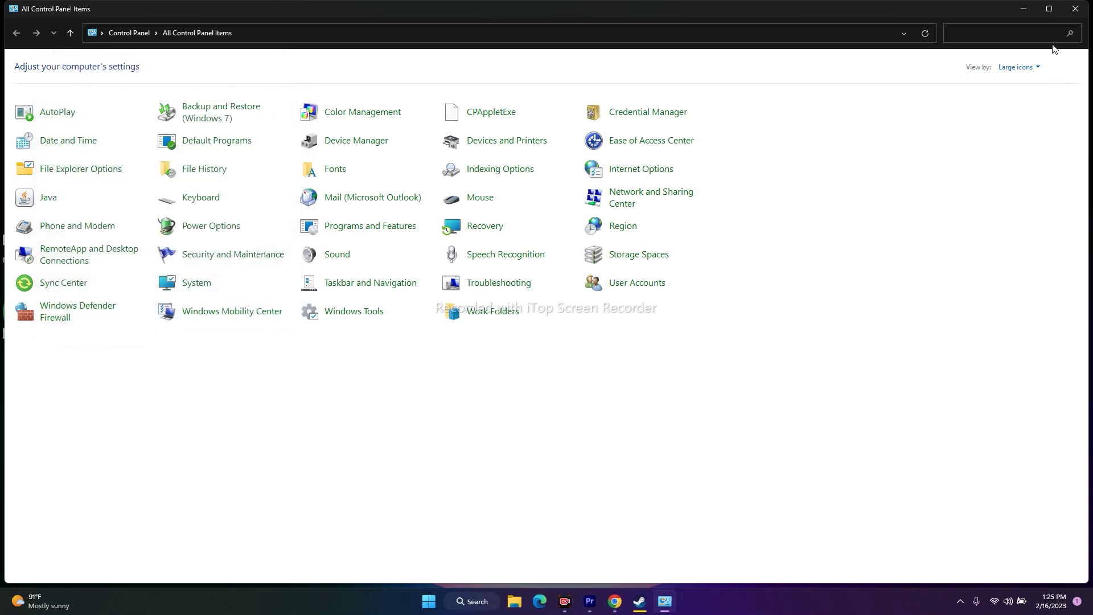
{"action": "left_click", "coordinate": [1075, 9]}
{"action": "left_click", "coordinate": [652, 603]}
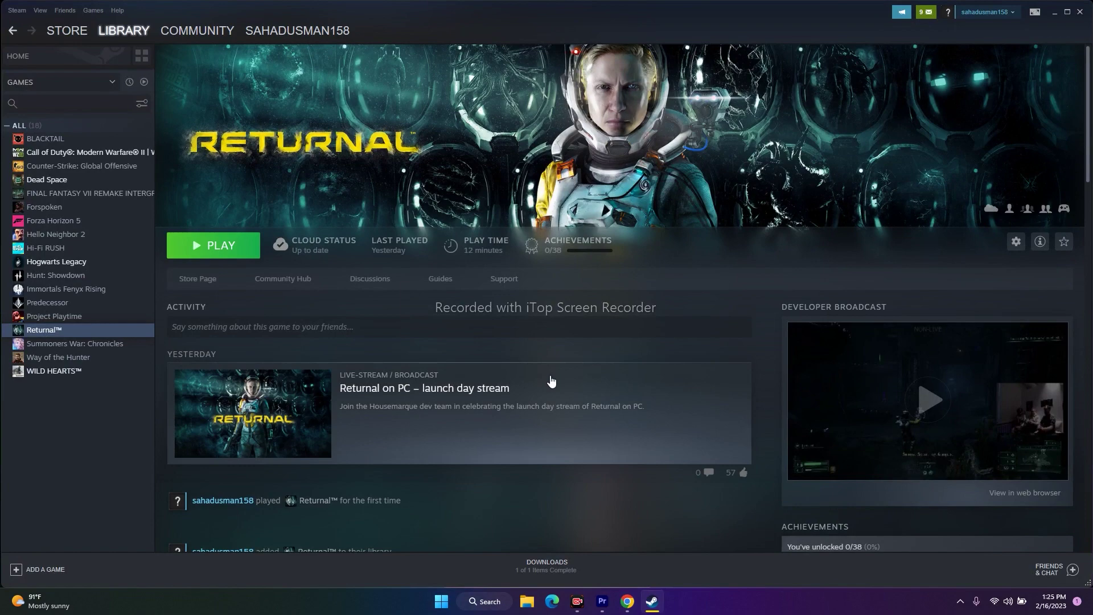
{"action": "left_click", "coordinate": [1054, 11]}
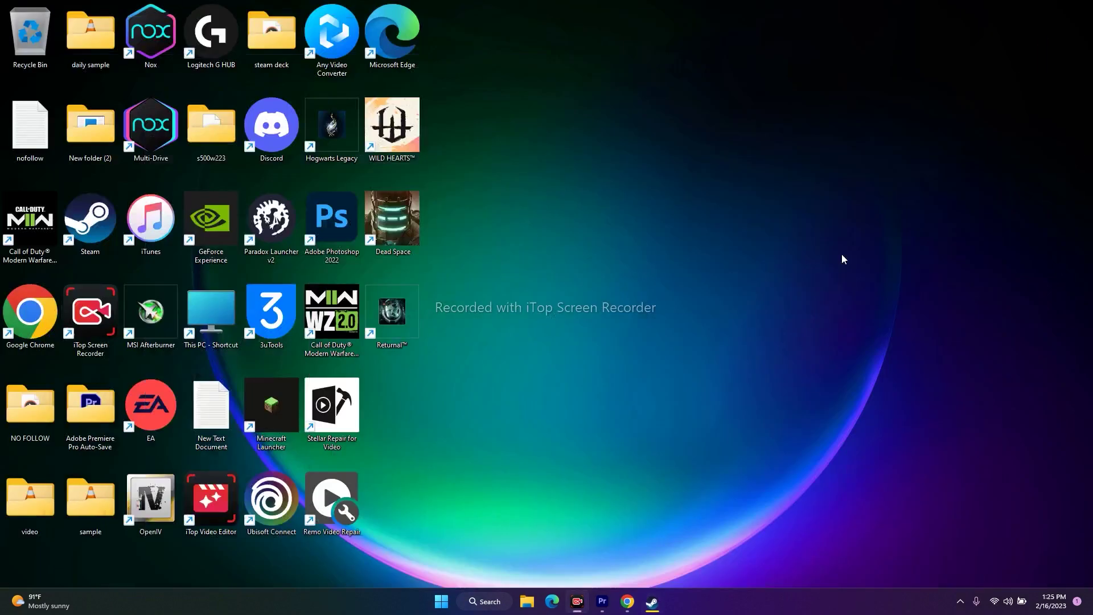
{"action": "left_click", "coordinate": [485, 601]}
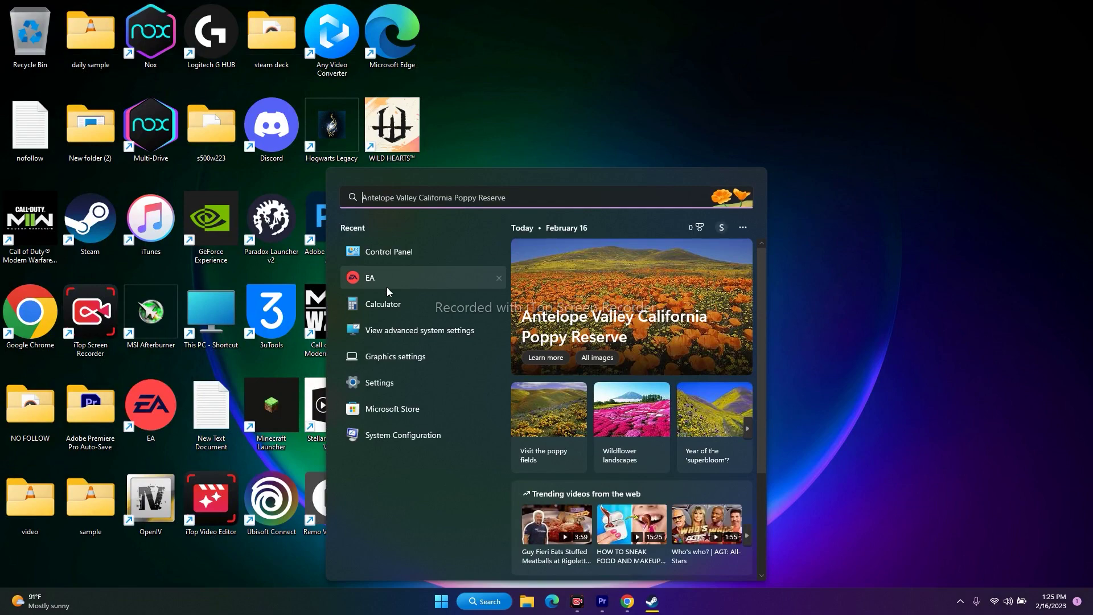
Step: Review the Speakers playback device in Control Panel's Sound dialog, cancel unchanged, and restore Steam
{"action": "left_click", "coordinate": [417, 254]}
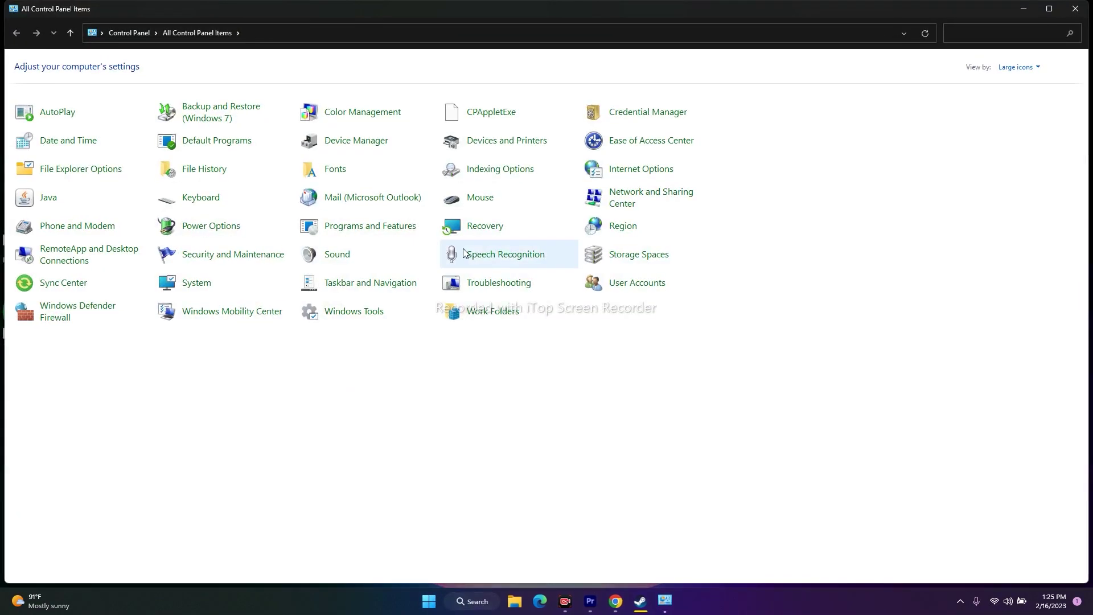
{"action": "left_click", "coordinate": [339, 256]}
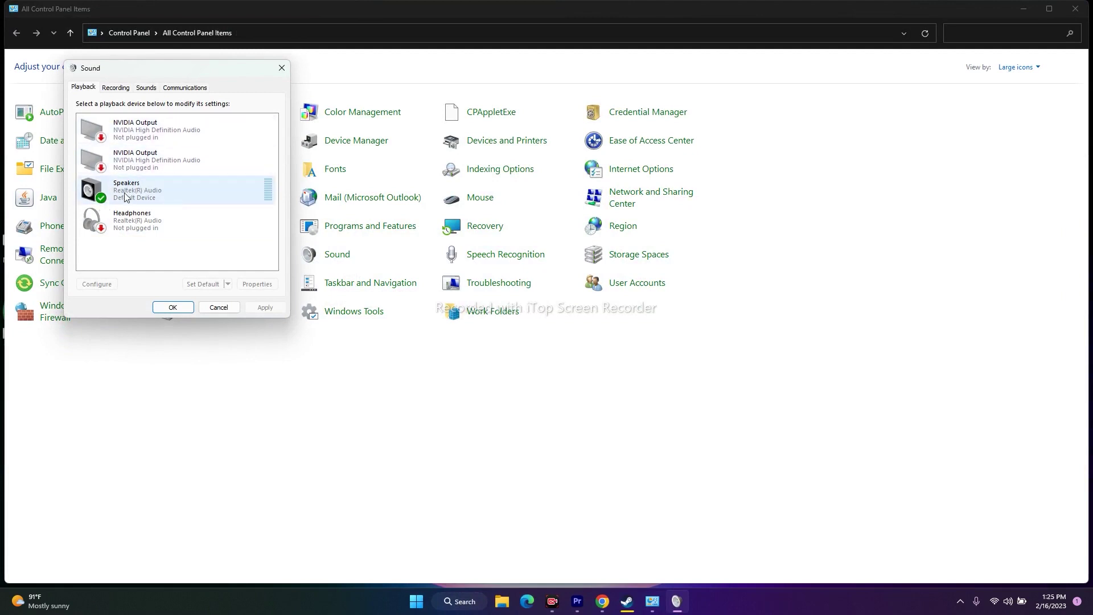
{"action": "right_click", "coordinate": [162, 191]}
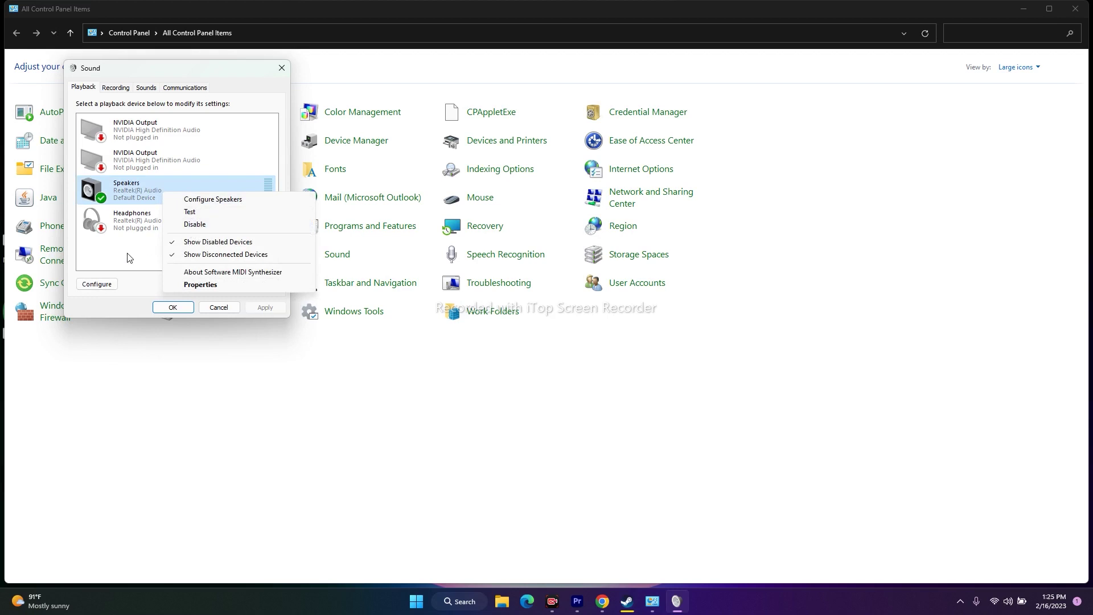
{"action": "left_click", "coordinate": [112, 261]}
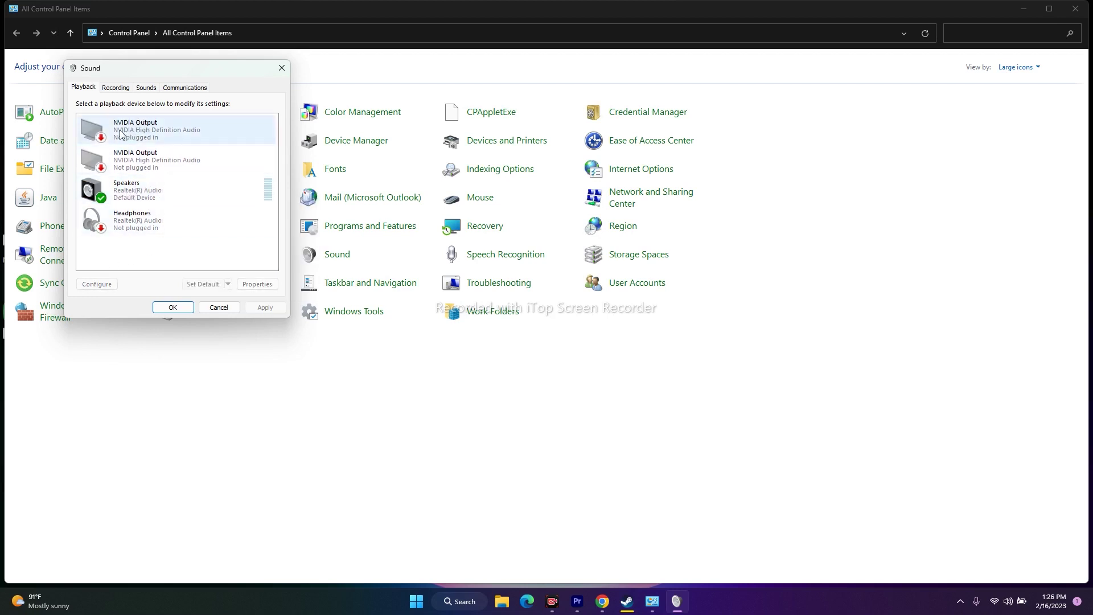
{"action": "left_click", "coordinate": [219, 307]}
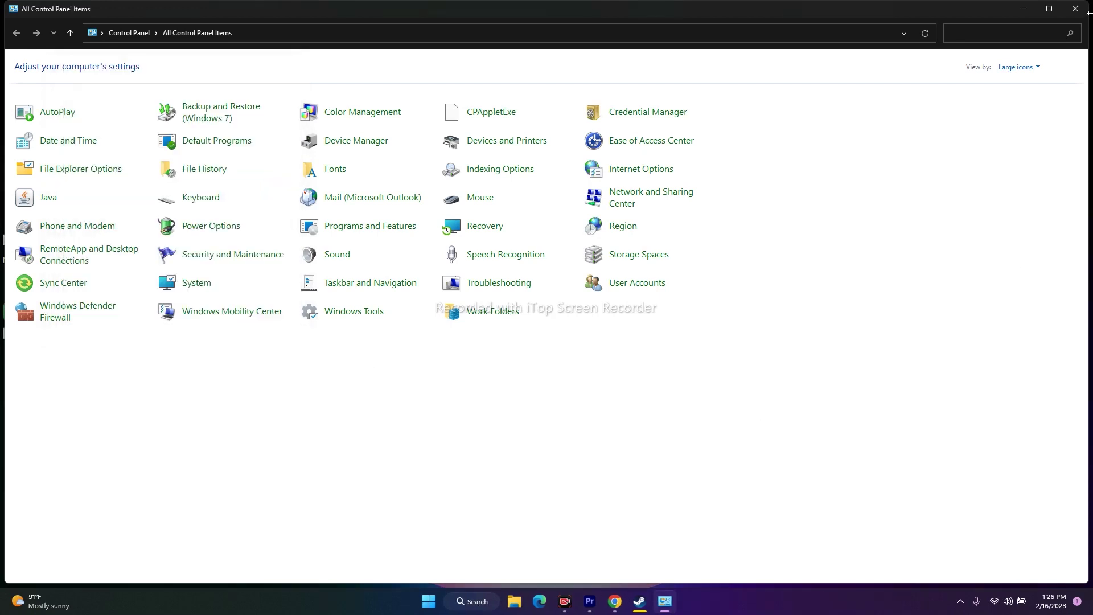
{"action": "left_click", "coordinate": [1086, 11]}
{"action": "left_click", "coordinate": [652, 601]}
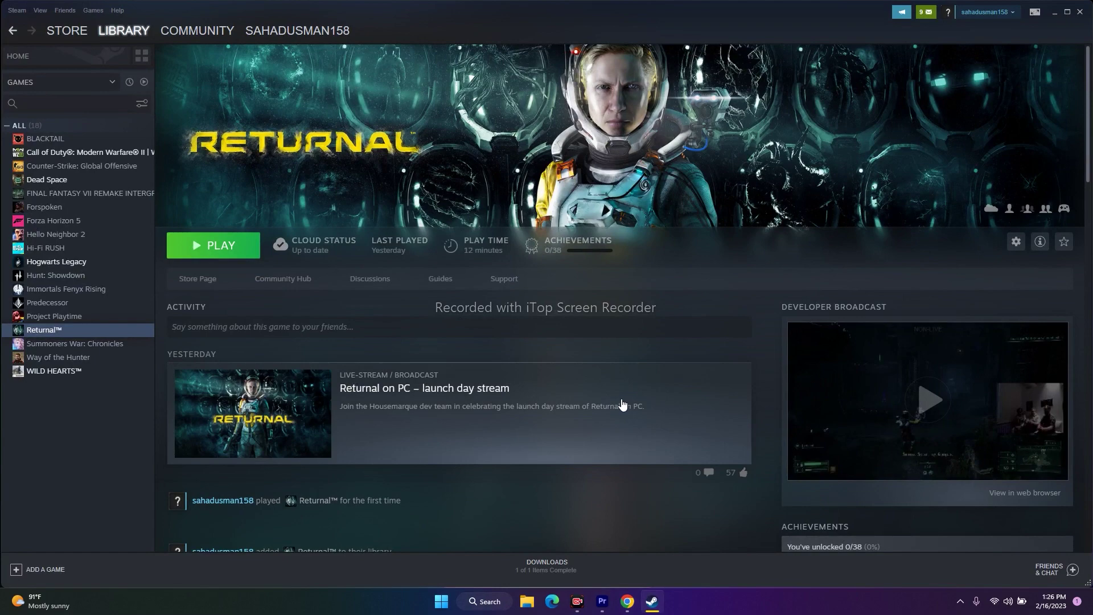
Step: Launch Device Manager from the Start quick list and expand Sound, video and game controllers
{"action": "left_click", "coordinate": [1053, 14]}
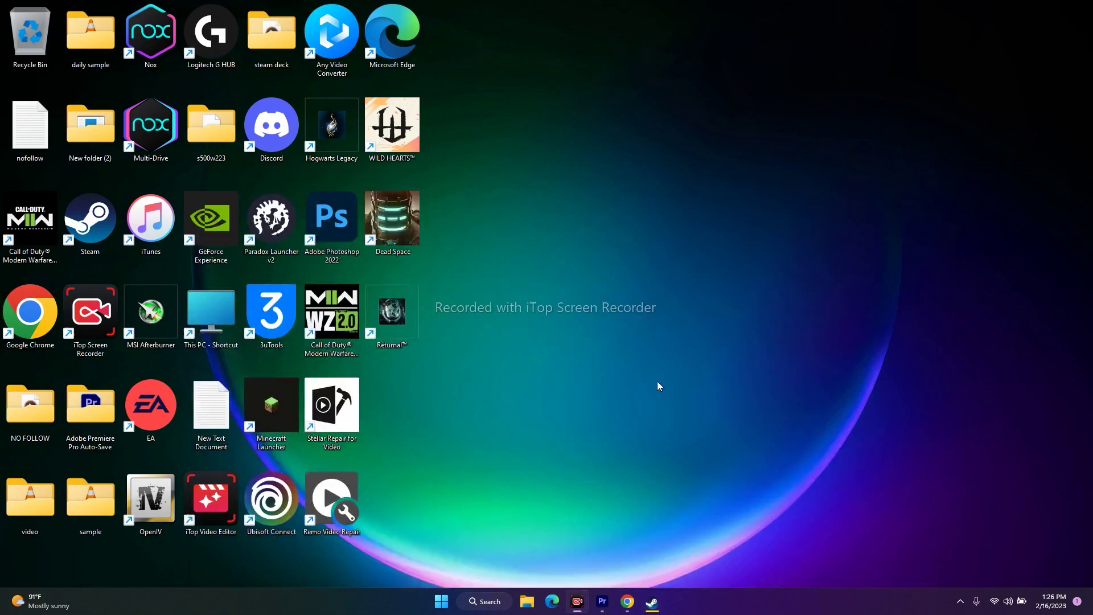
{"action": "right_click", "coordinate": [444, 602]}
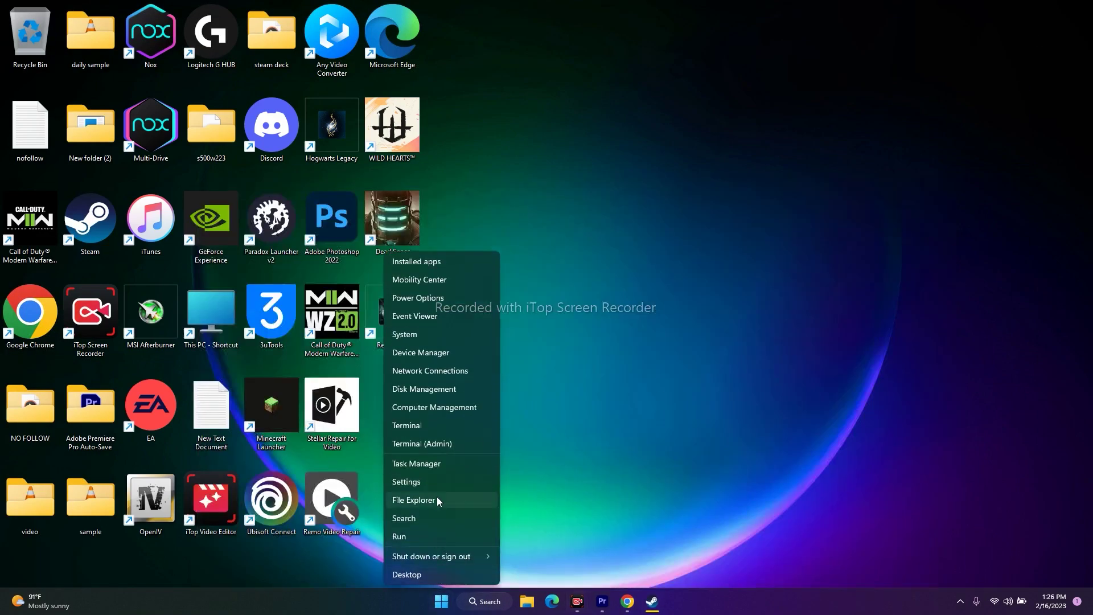
{"action": "left_click", "coordinate": [446, 353]}
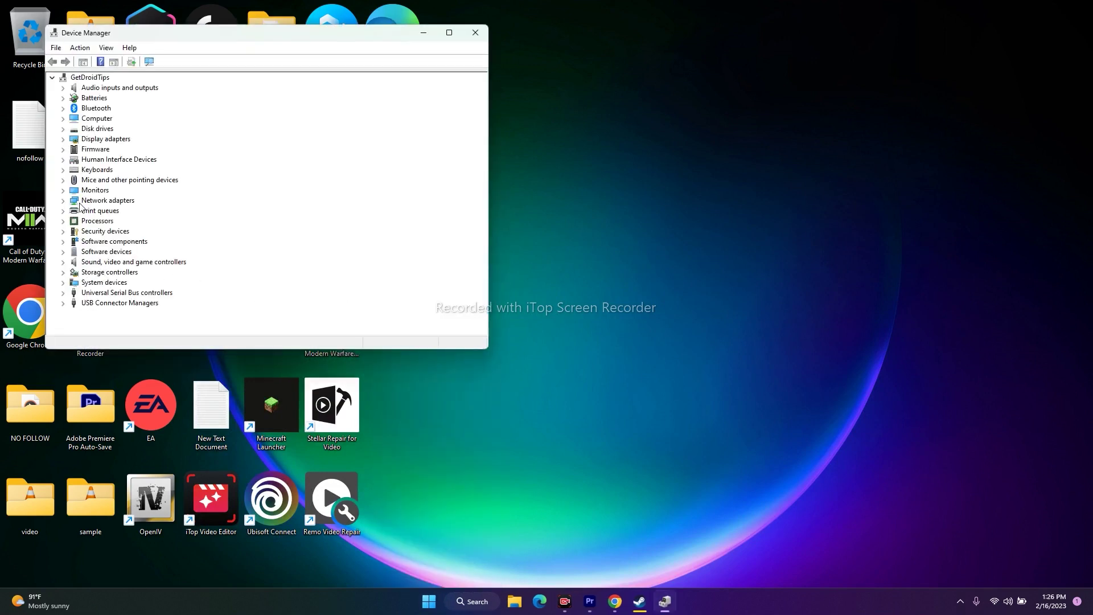
{"action": "left_click", "coordinate": [62, 262]}
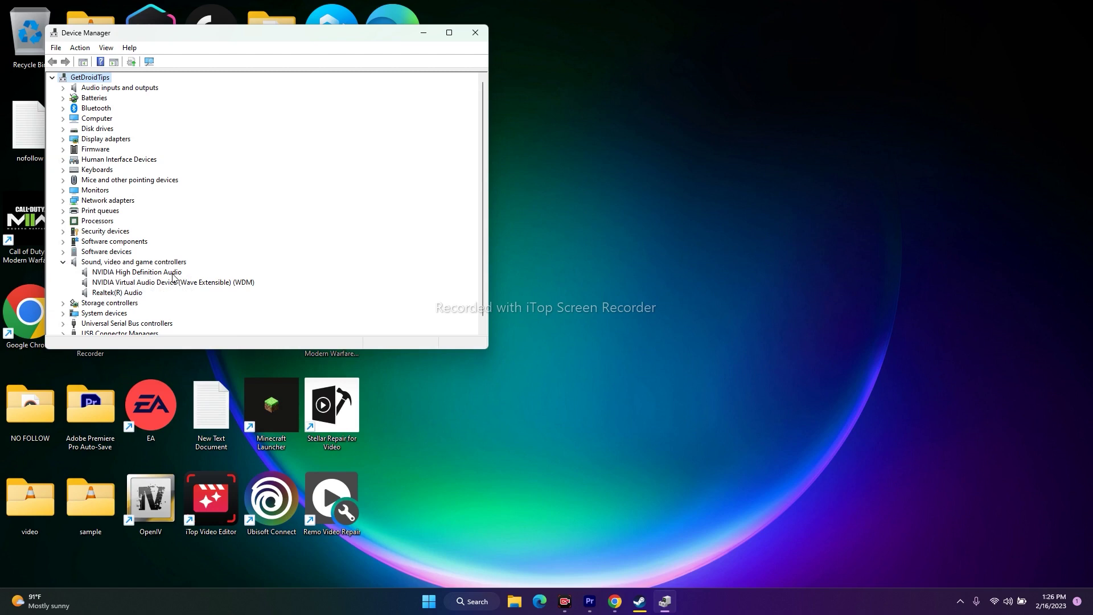
Step: Inspect the NVIDIA High Definition Audio device, collapse the group, and close Device Manager
{"action": "left_click", "coordinate": [130, 275]}
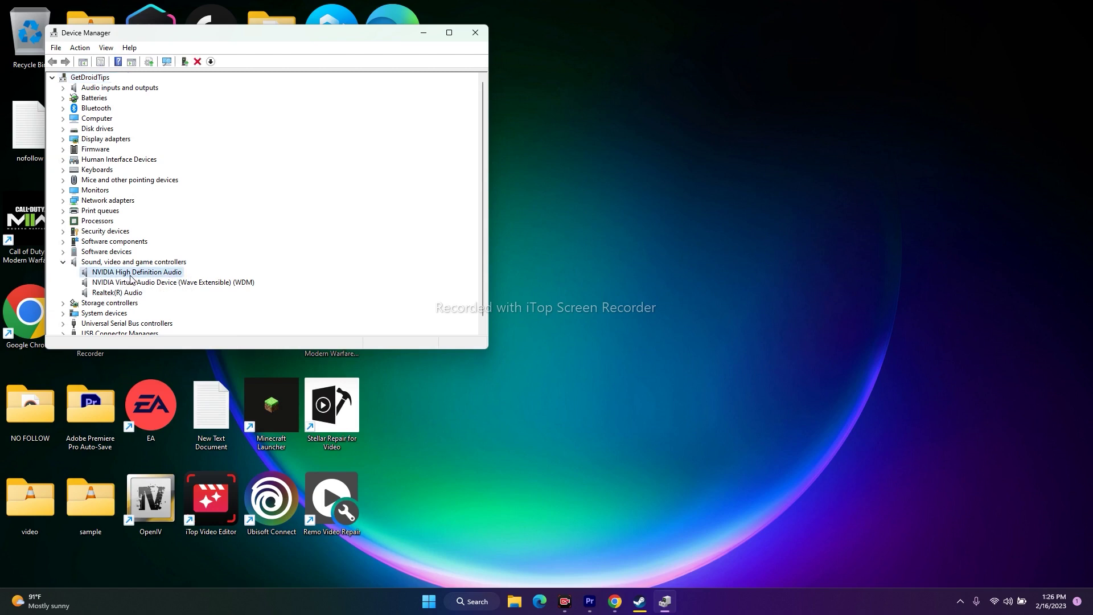
{"action": "right_click", "coordinate": [130, 275]}
{"action": "left_click", "coordinate": [292, 268]}
{"action": "double_click", "coordinate": [72, 263]}
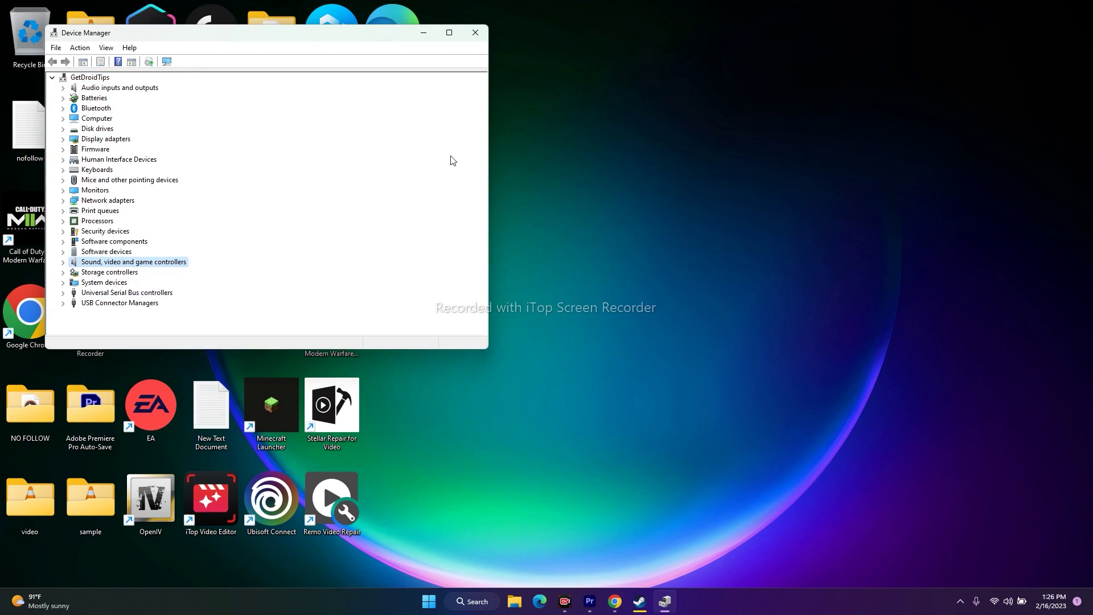
{"action": "left_click", "coordinate": [478, 31]}
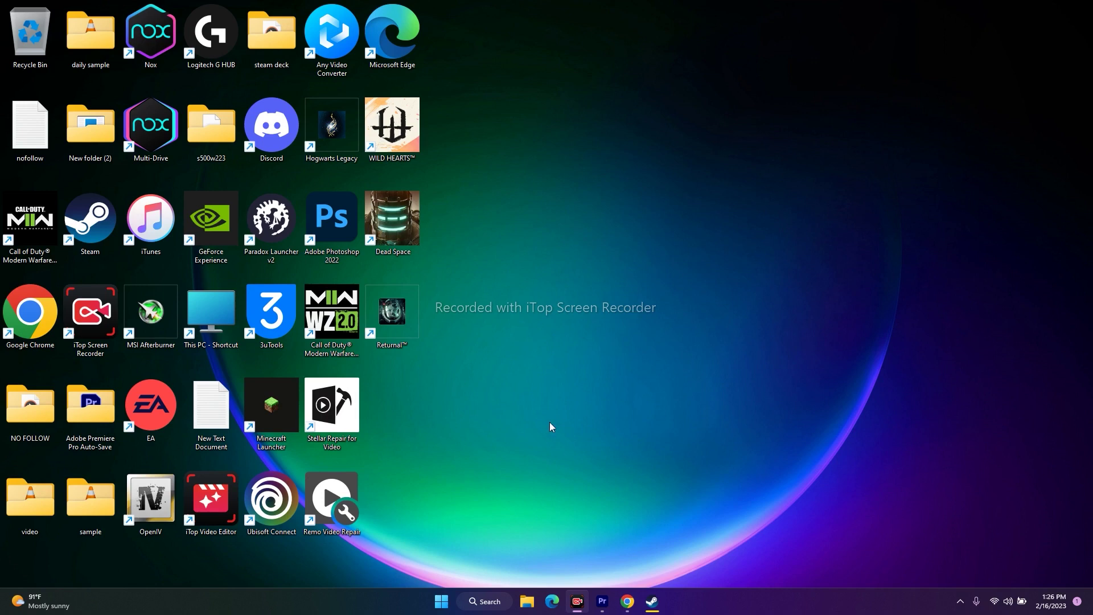
{"action": "right_click", "coordinate": [441, 601]}
Step: Search automatically for a Realtek(R) Audio driver update, finding the best drivers installed, then close Device Manager
{"action": "left_click", "coordinate": [438, 354]}
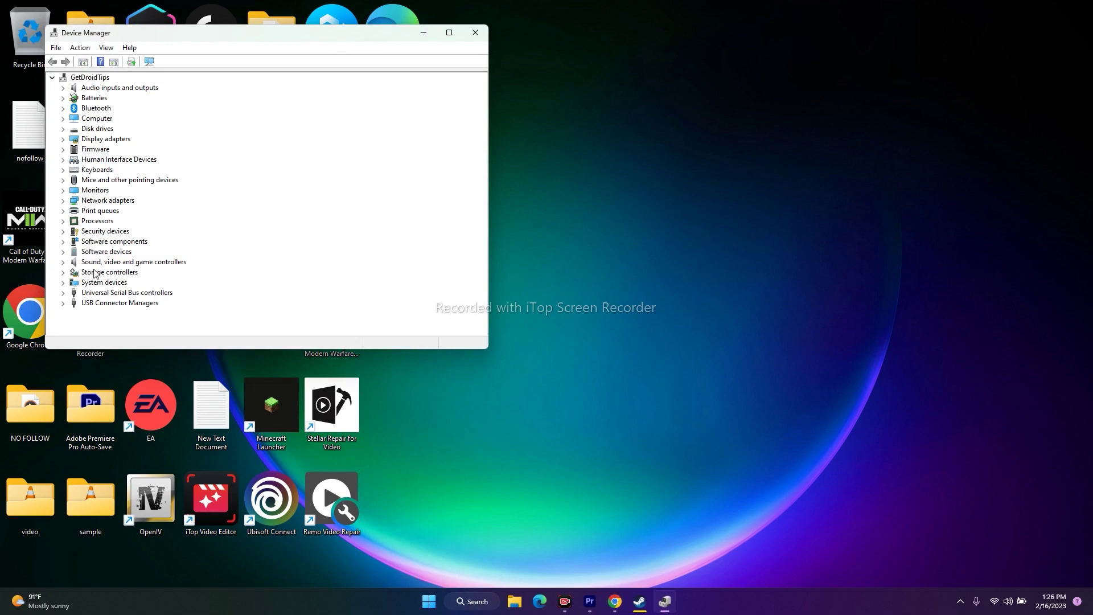
{"action": "left_click", "coordinate": [63, 263]}
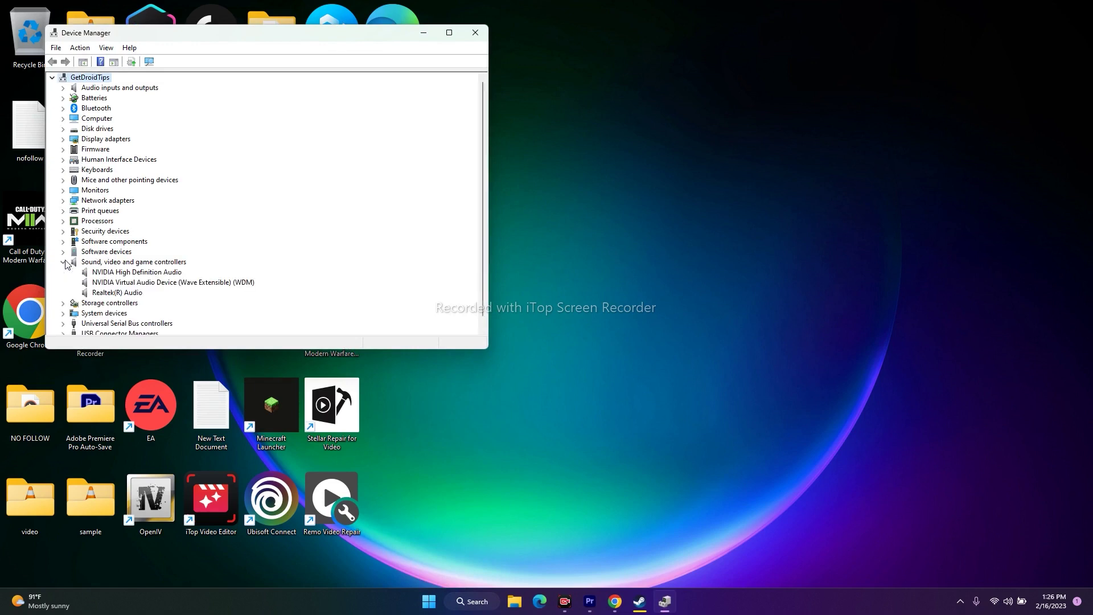
{"action": "left_click", "coordinate": [116, 294]}
{"action": "right_click", "coordinate": [115, 293]}
{"action": "left_click", "coordinate": [141, 300]}
{"action": "left_click", "coordinate": [197, 171]}
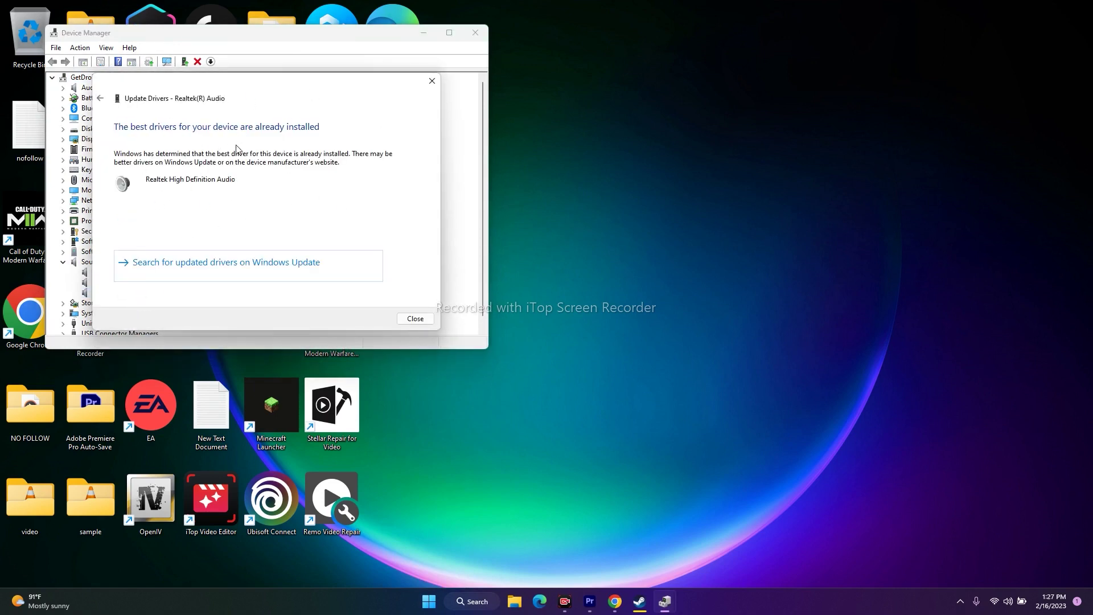
{"action": "left_click", "coordinate": [432, 81]}
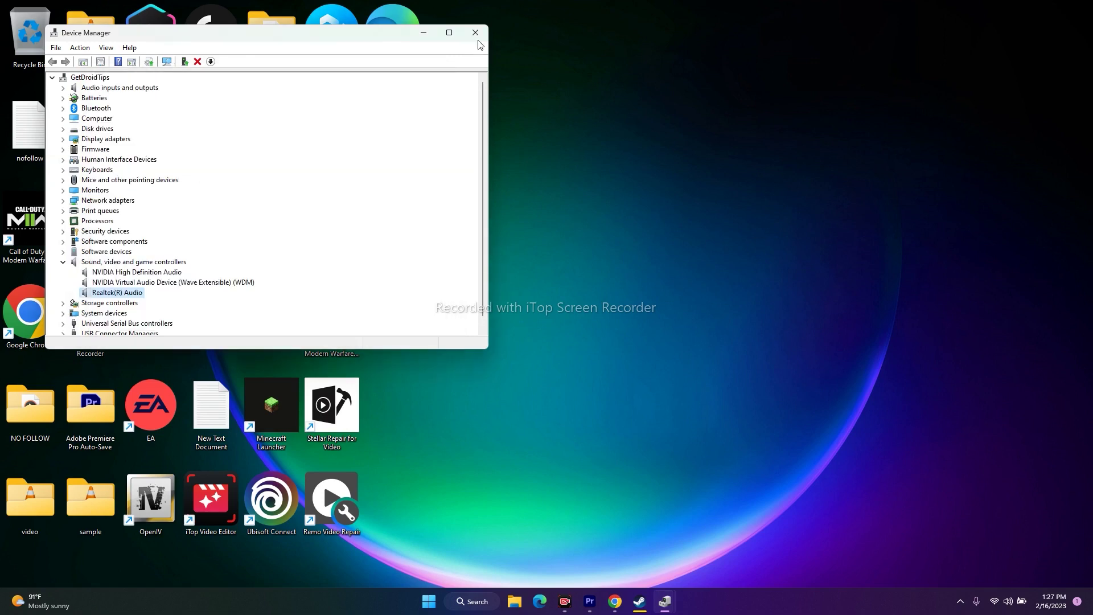
{"action": "left_click", "coordinate": [475, 32]}
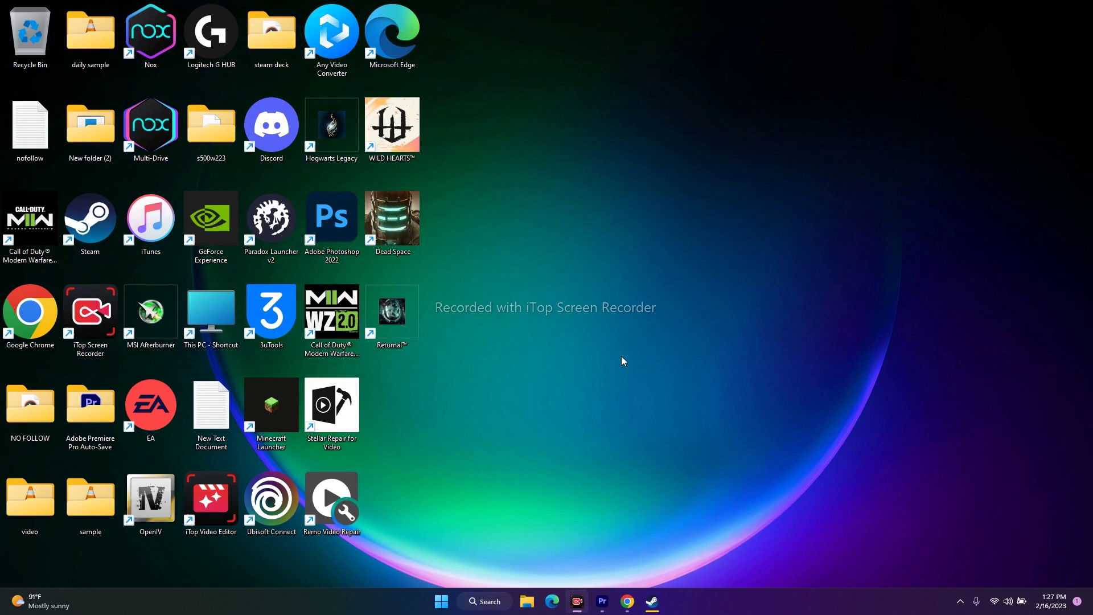
Step: Review the six available updates on Settings' Windows Update page, then close Settings and restore Steam
{"action": "left_click", "coordinate": [481, 601]}
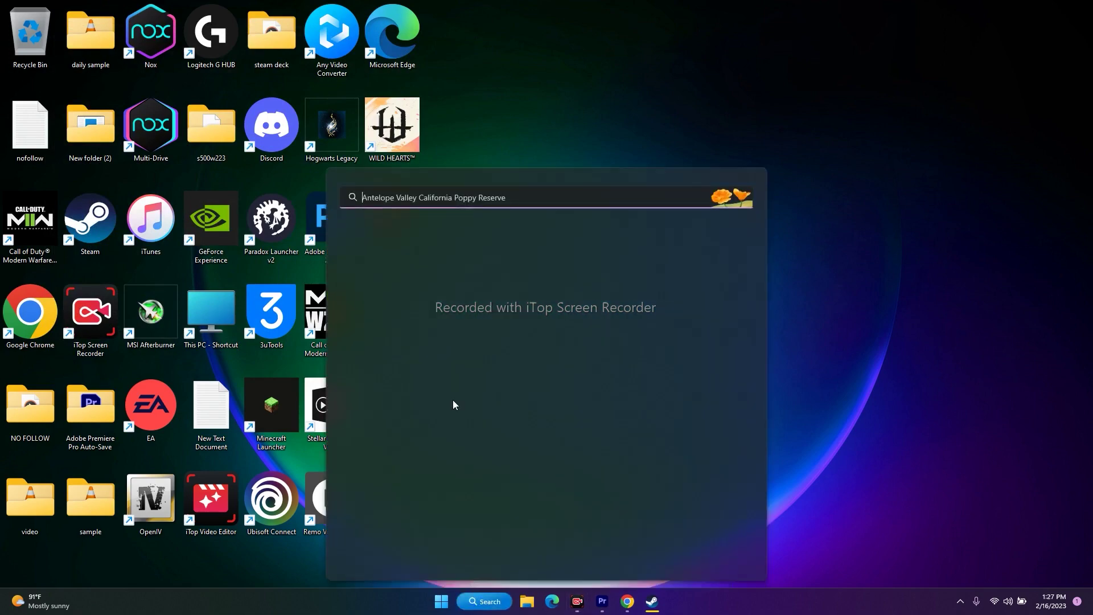
{"action": "left_click", "coordinate": [402, 377]}
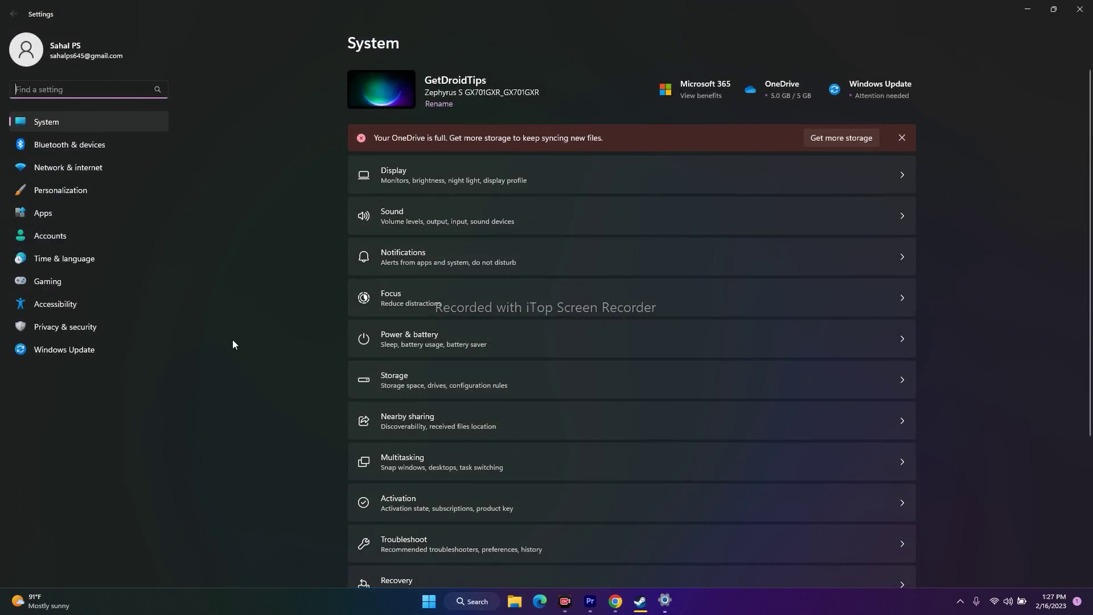
{"action": "left_click", "coordinate": [78, 353]}
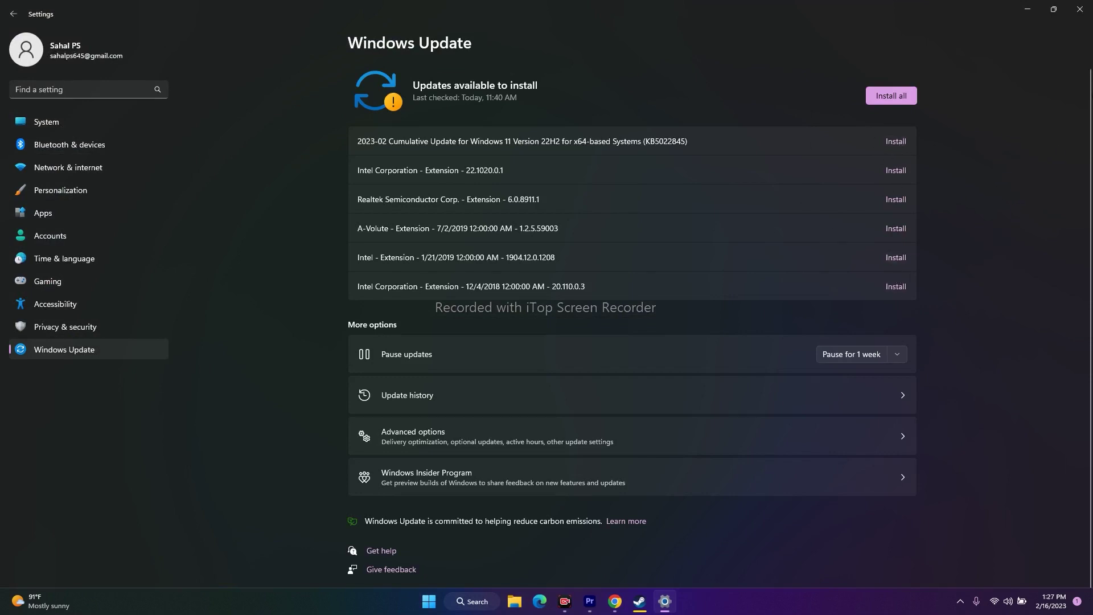
{"action": "left_click", "coordinate": [1079, 9]}
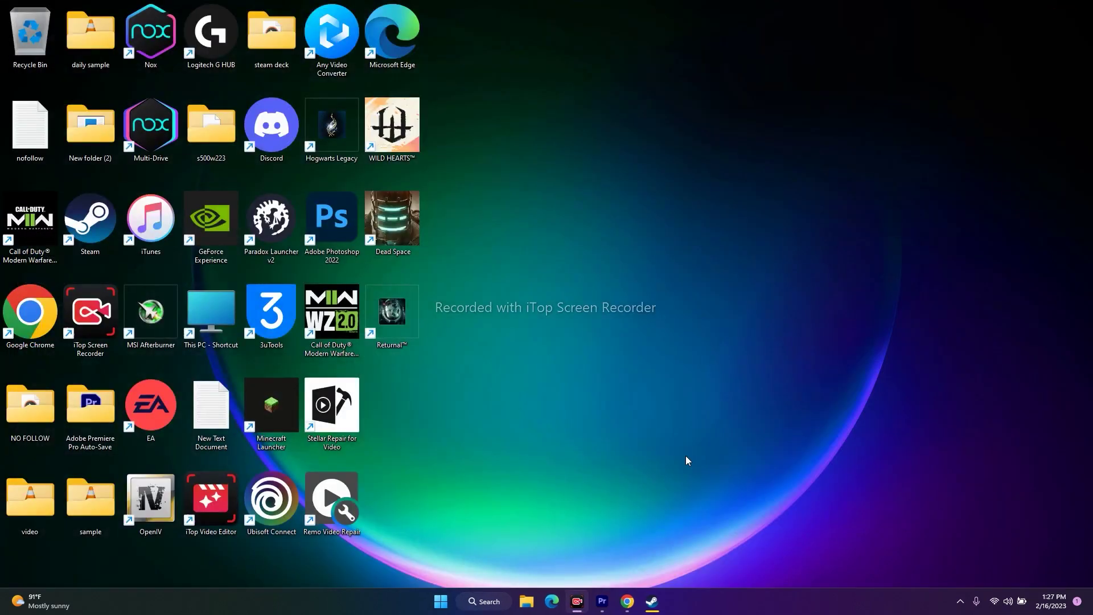
{"action": "left_click", "coordinate": [651, 601]}
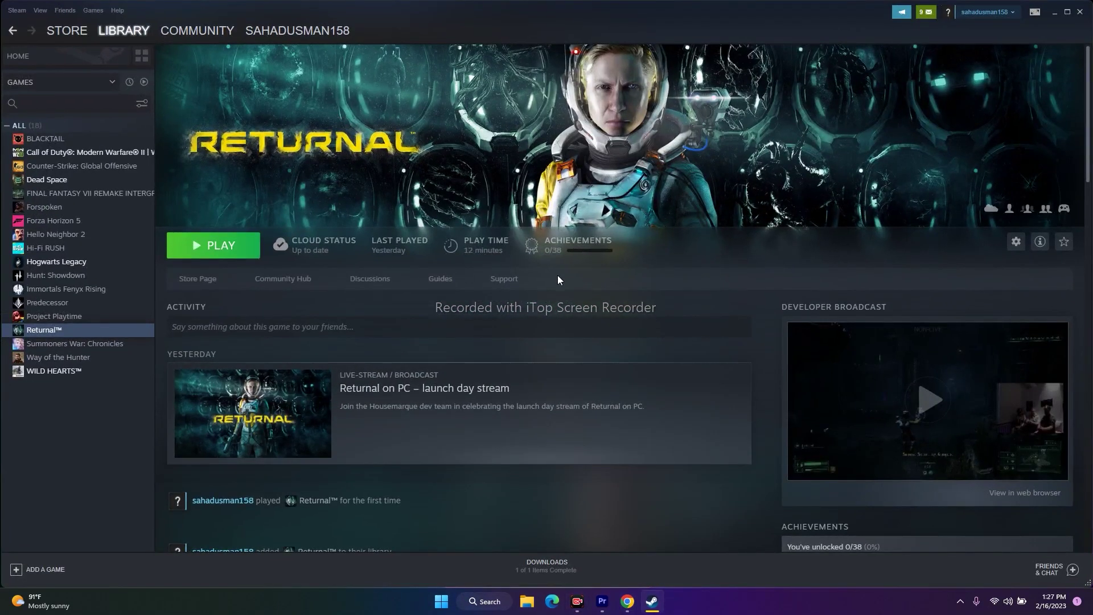